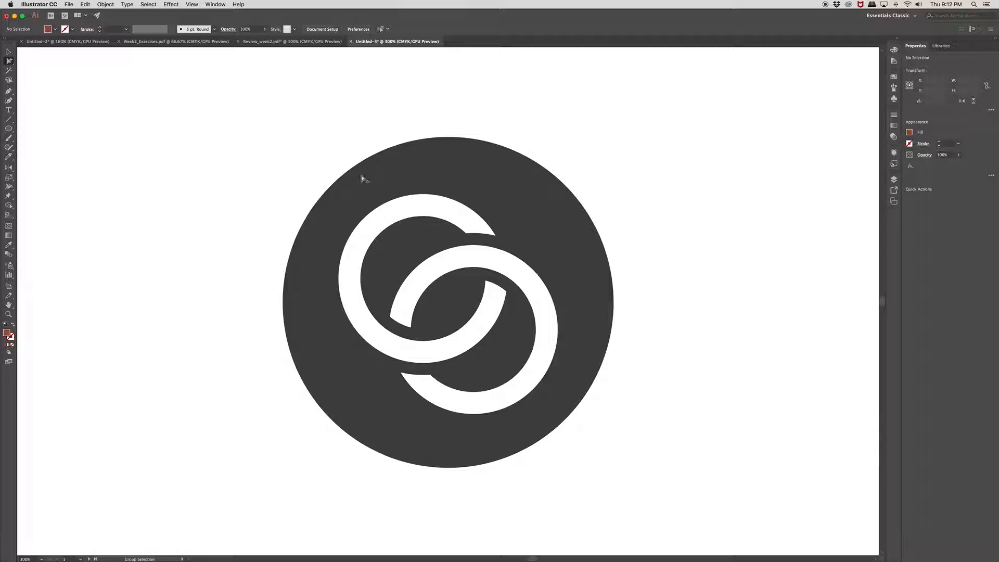
# Examine the finished interlocking rings logo and its construction stages in both preview and outline views.
pyautogui.press('super+y')
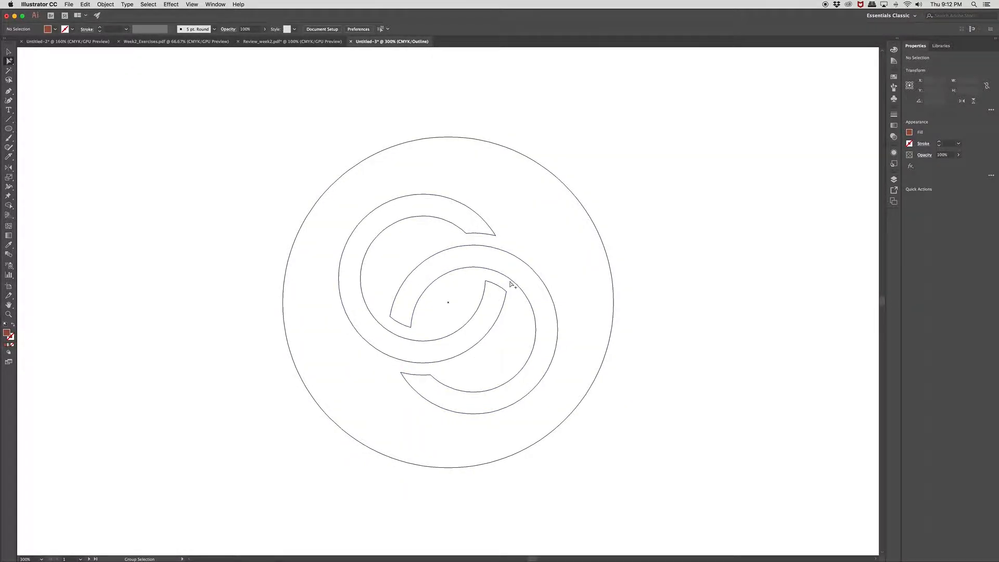
pyautogui.press('super+y')
pyautogui.press('alt')
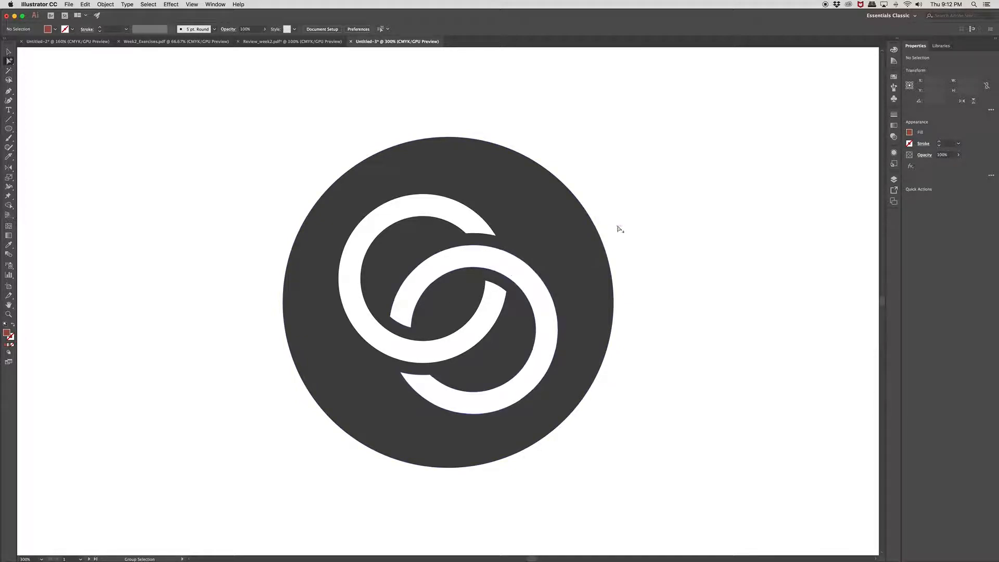
pyautogui.press('super+minus')
pyautogui.press('super+1')
pyautogui.moveTo(668, 241); pyautogui.dragTo(326, 147)
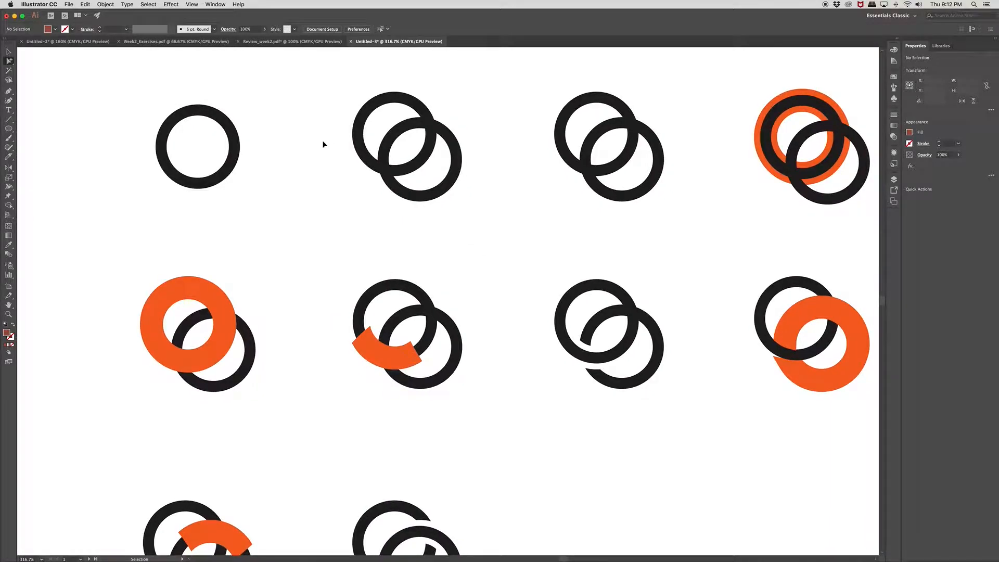
pyautogui.press('super+minus')
pyautogui.hscroll(3, 390, 253)
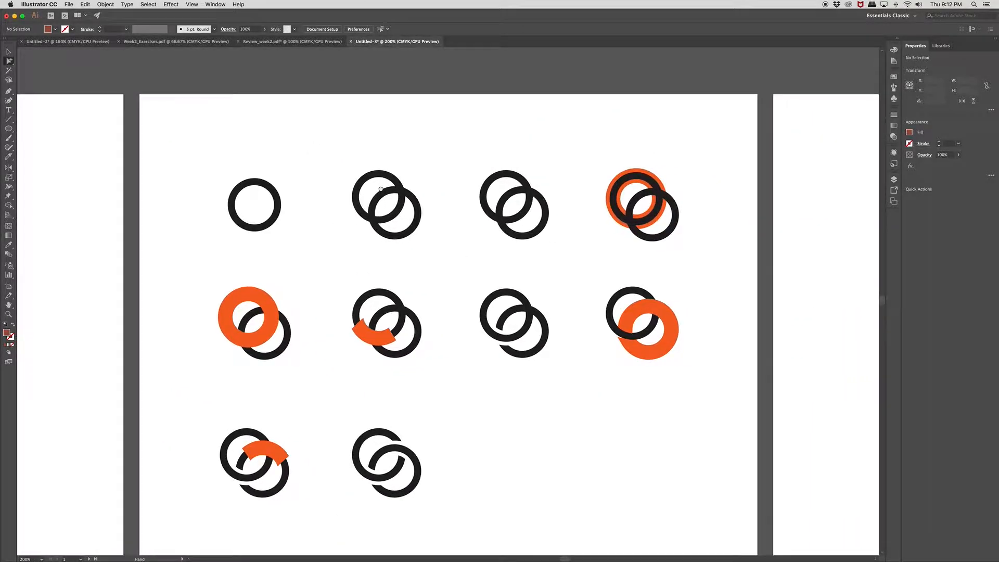
pyautogui.press('super+y')
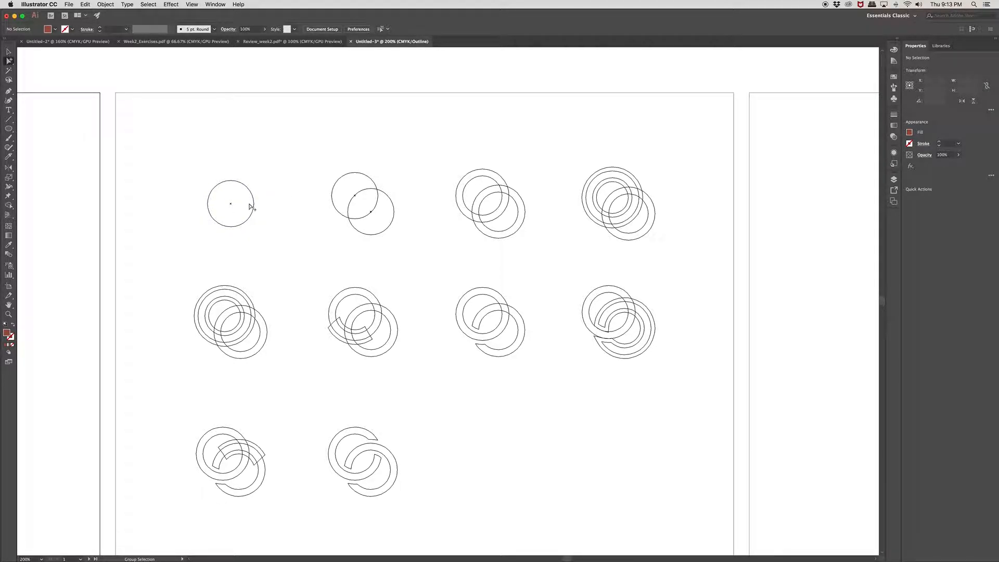
pyautogui.press('super+y')
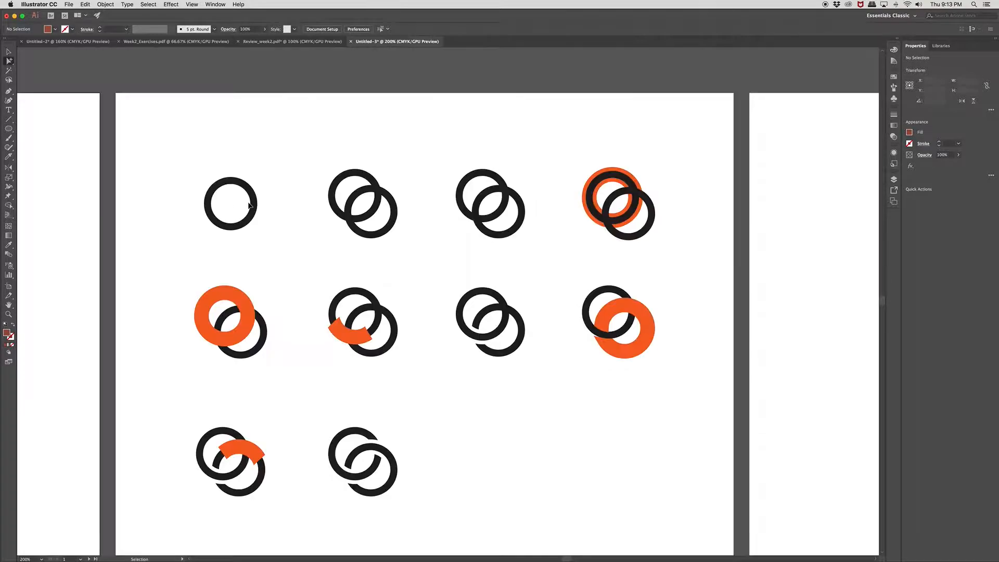
pyautogui.press('super+y')
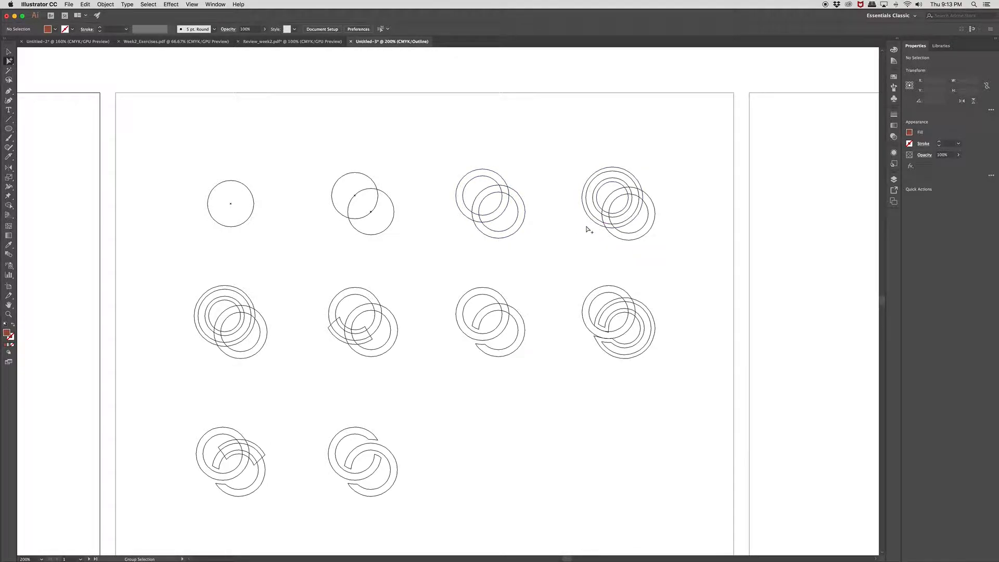
pyautogui.hotkey('ctrl', 'y')
pyautogui.moveTo(630, 234); pyautogui.dragTo(523, 238)
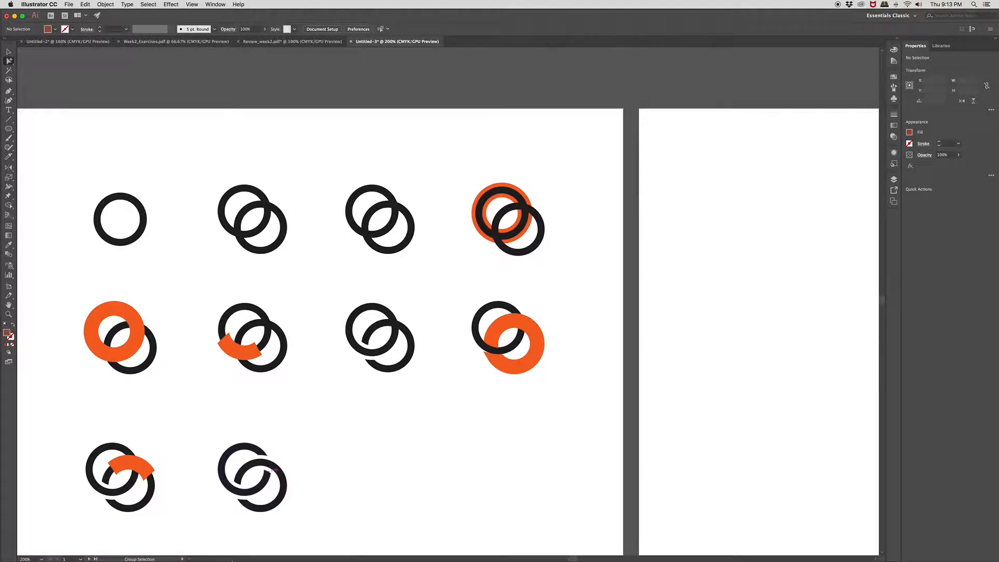
# Draw a circle about 68 pt wide on the empty artboard with no fill and a 4 pt black stroke.
pyautogui.press('space')
pyautogui.moveTo(681, 251); pyautogui.dragTo(306, 236)
pyautogui.press('l')
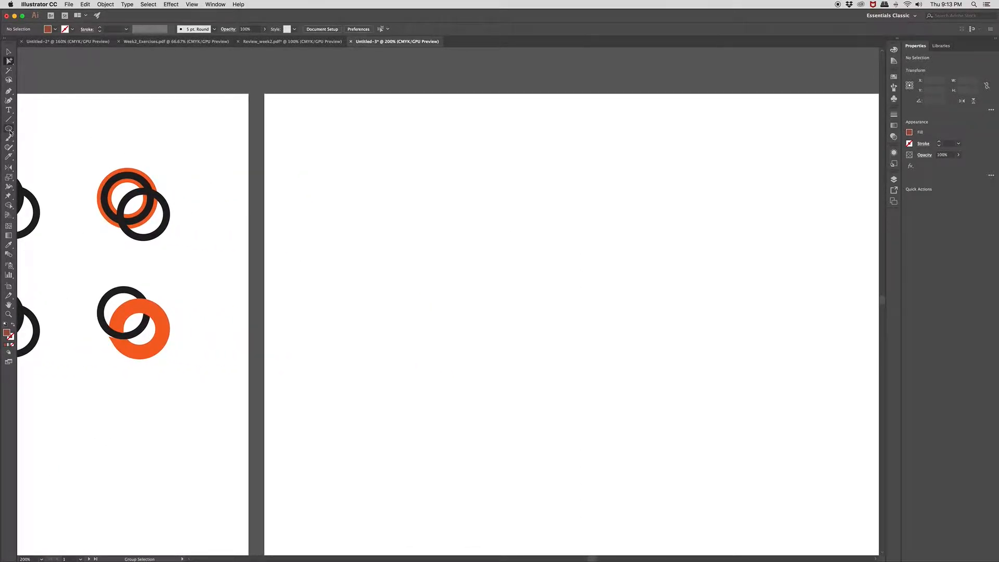
pyautogui.click(5, 325)
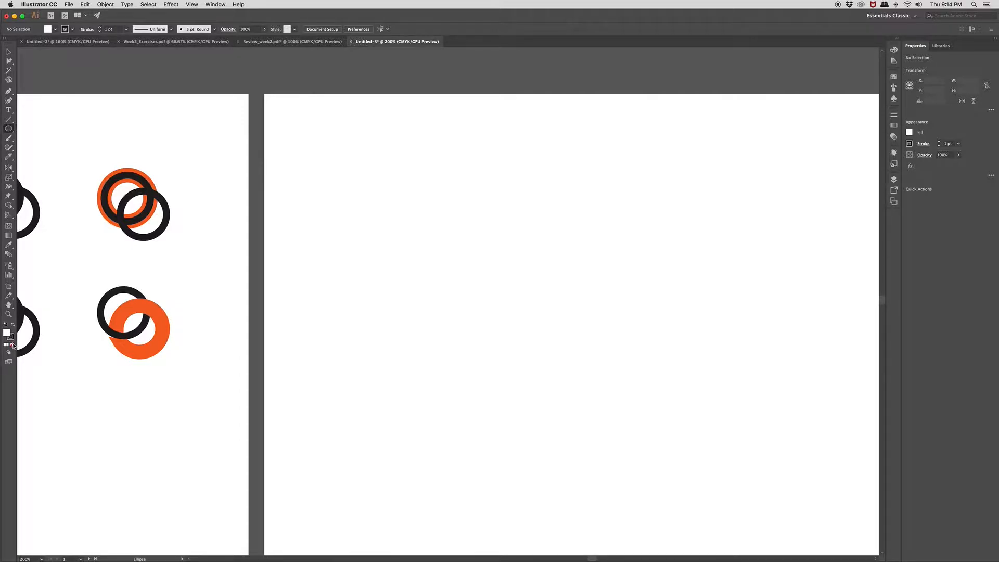
pyautogui.click(102, 27)
pyautogui.click(102, 28)
pyautogui.moveTo(393, 171); pyautogui.dragTo(446, 225)
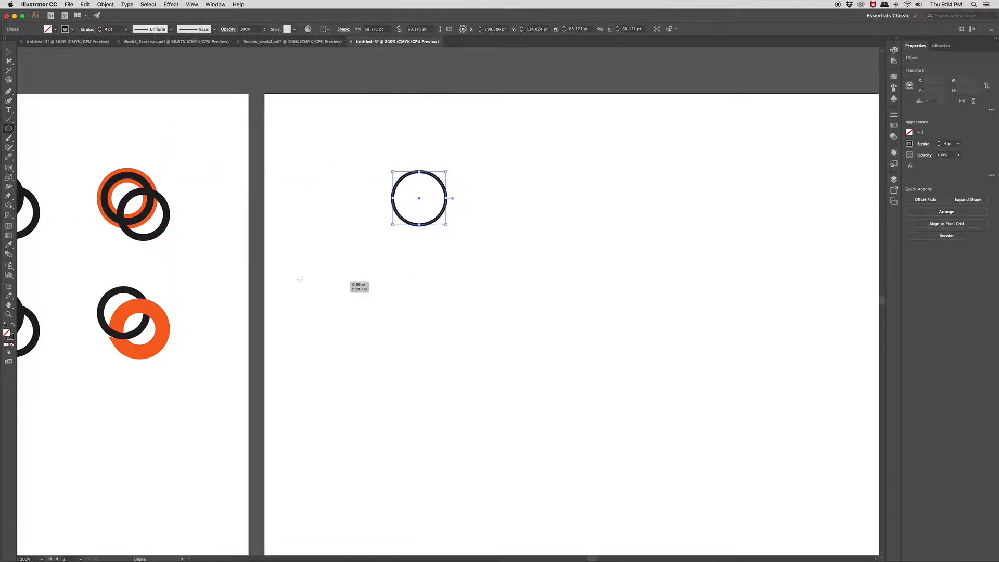
# Set the circle's stroke weight to 10 pt.
pyautogui.click(98, 28)
pyautogui.click(99, 28)
pyautogui.click(100, 27)
pyautogui.click(100, 27)
pyautogui.click(101, 27)
pyautogui.click(101, 27)
pyautogui.click(101, 28)
pyautogui.click(100, 31)
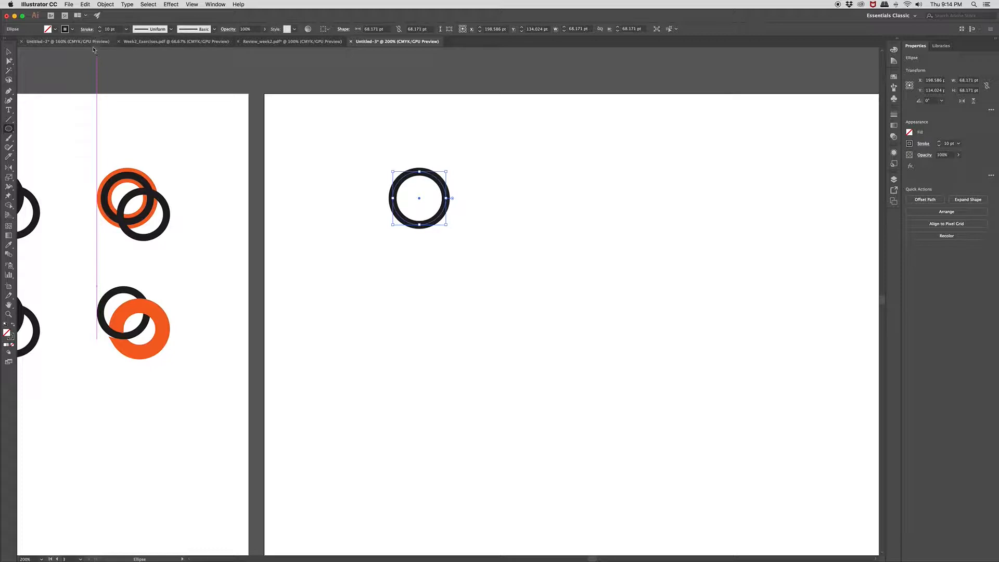
# Place a copy of the ring about 24.5 pt to the right and 24.5 pt below the original, overlapping it.
pyautogui.click(10, 62)
pyautogui.click(462, 165)
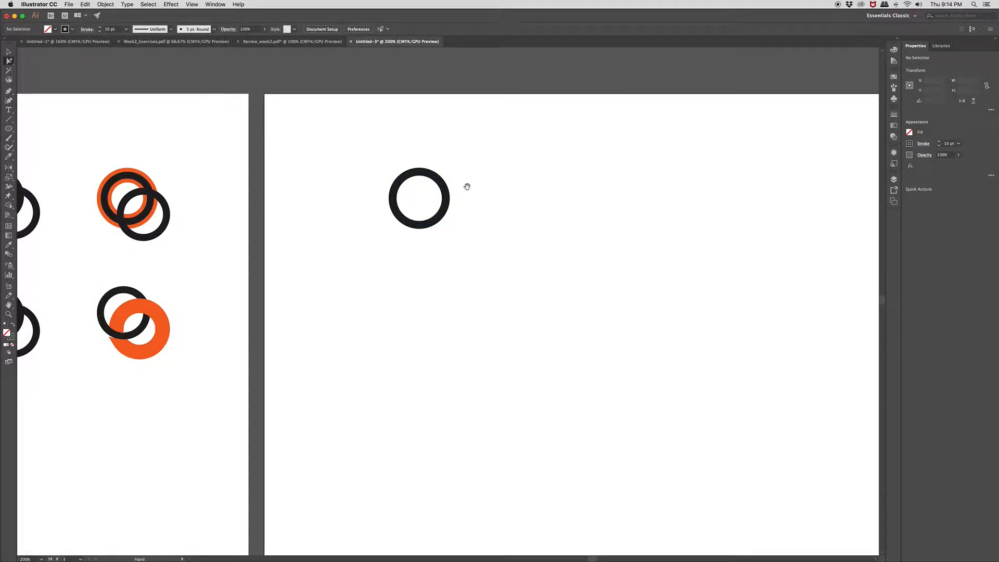
pyautogui.hscroll(5, 458, 192)
pyautogui.moveTo(343, 227); pyautogui.dragTo(368, 238)
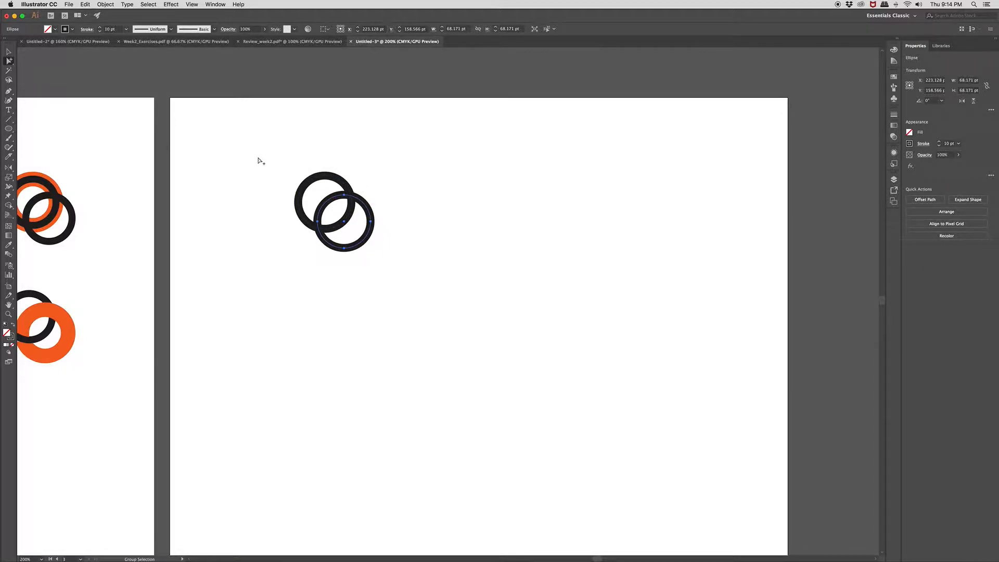
# Expand the strokes of both rings into filled shapes and check their paths in outline view.
pyautogui.moveTo(259, 160); pyautogui.dragTo(385, 255)
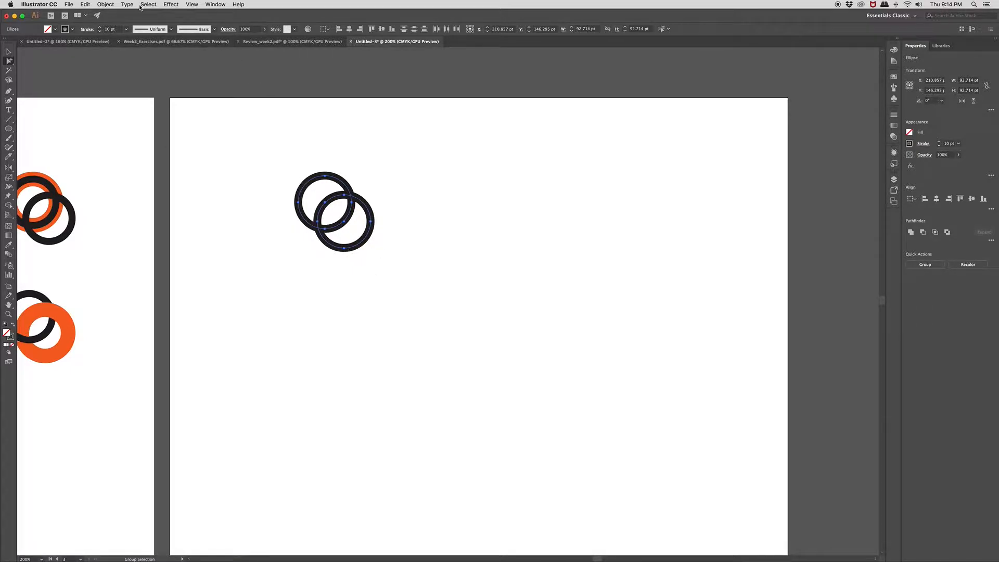
pyautogui.click(105, 4)
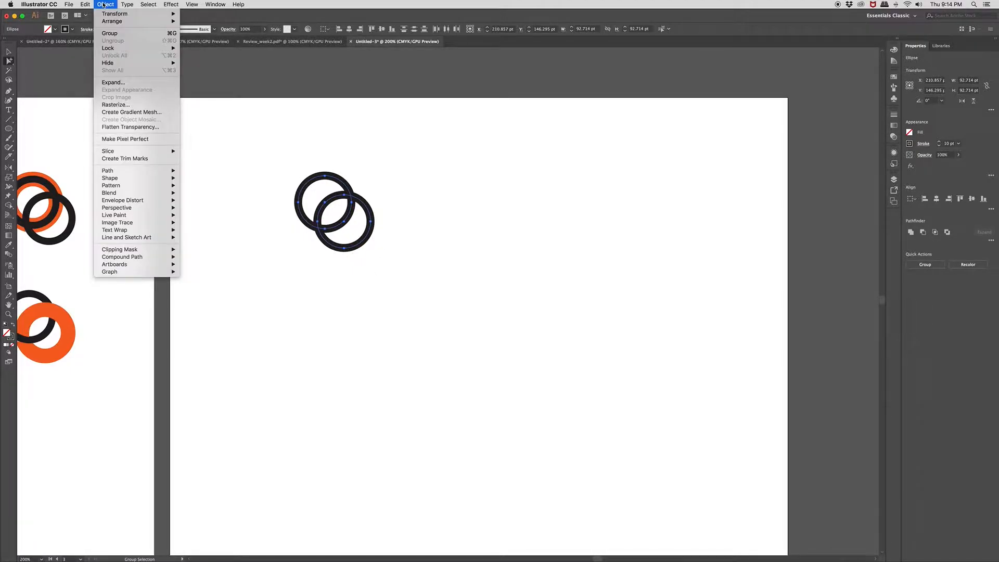
pyautogui.click(128, 83)
pyautogui.click(521, 308)
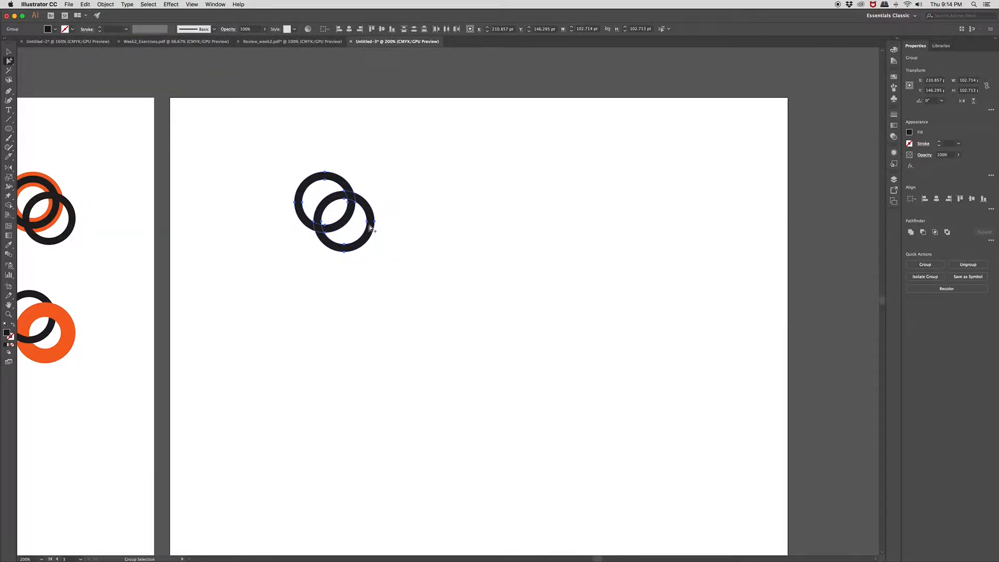
pyautogui.moveTo(268, 155); pyautogui.dragTo(365, 209)
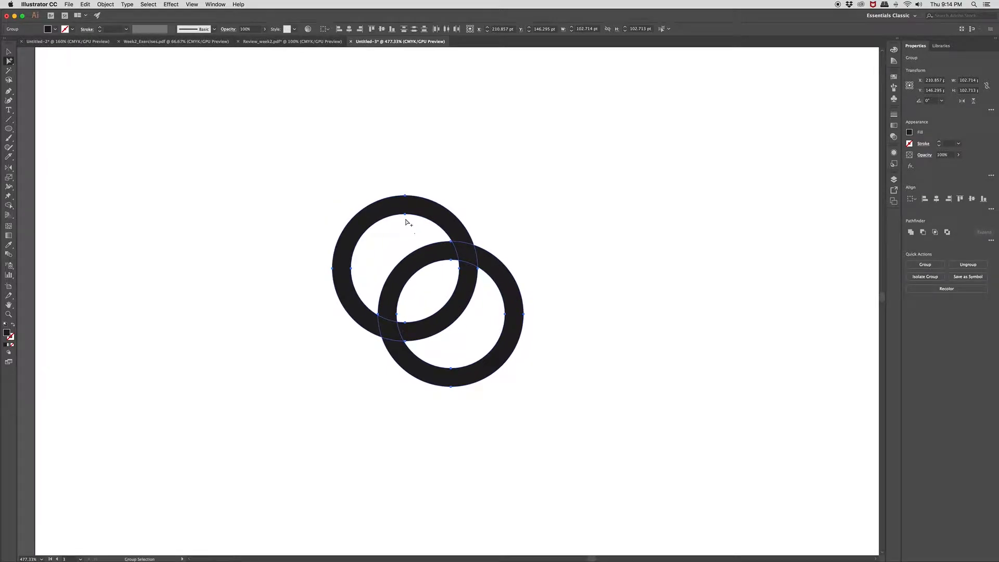
pyautogui.press('super+y')
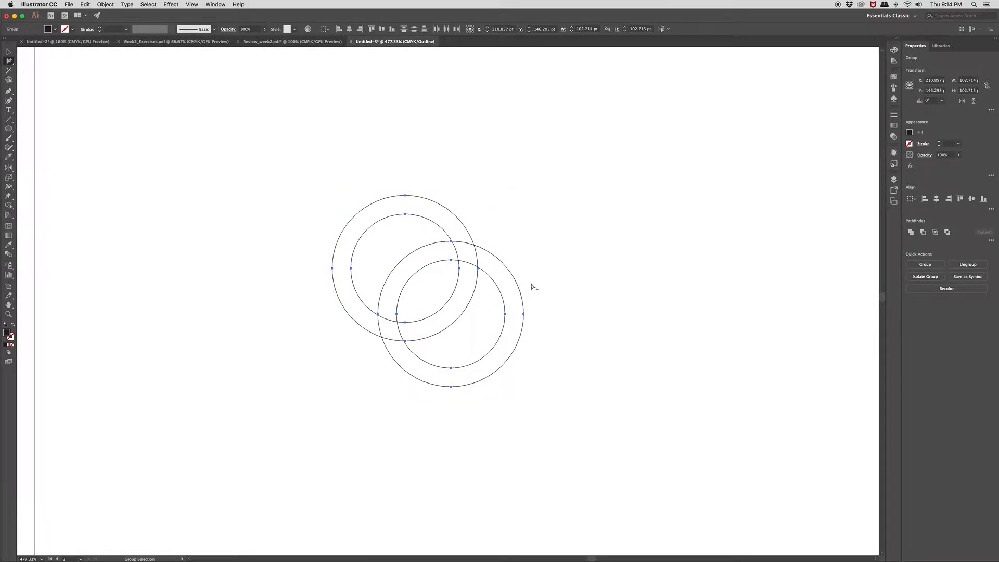
pyautogui.press('super+y')
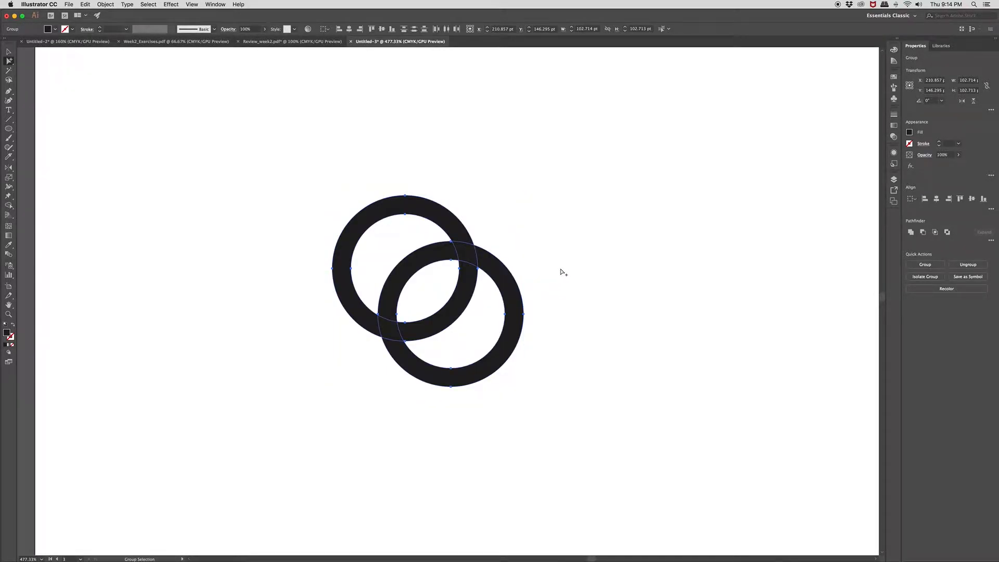
pyautogui.click(564, 258)
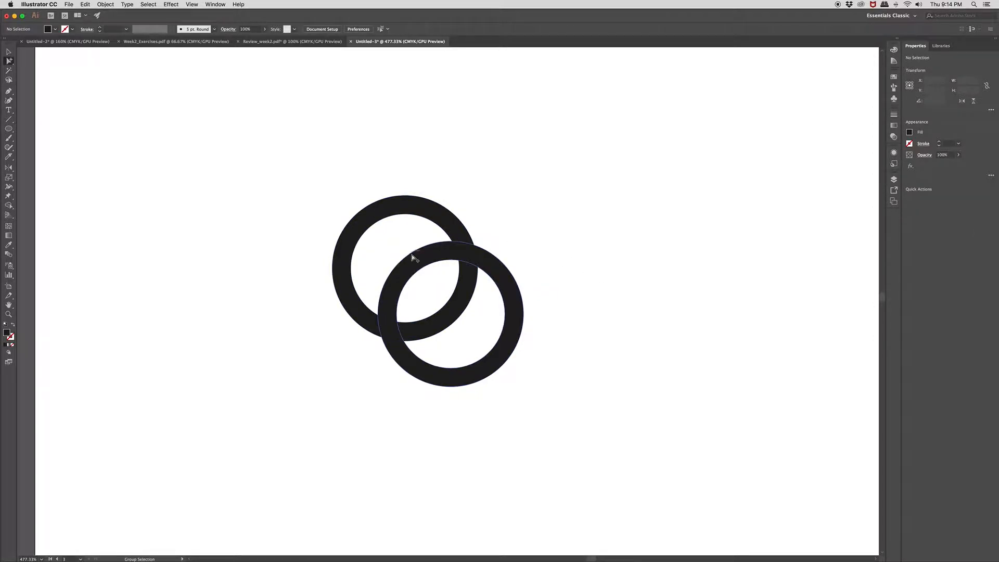
# Offset the path of the upper-left ring by 5 pt with miter joins and a miter limit of 4.
pyautogui.click(357, 231)
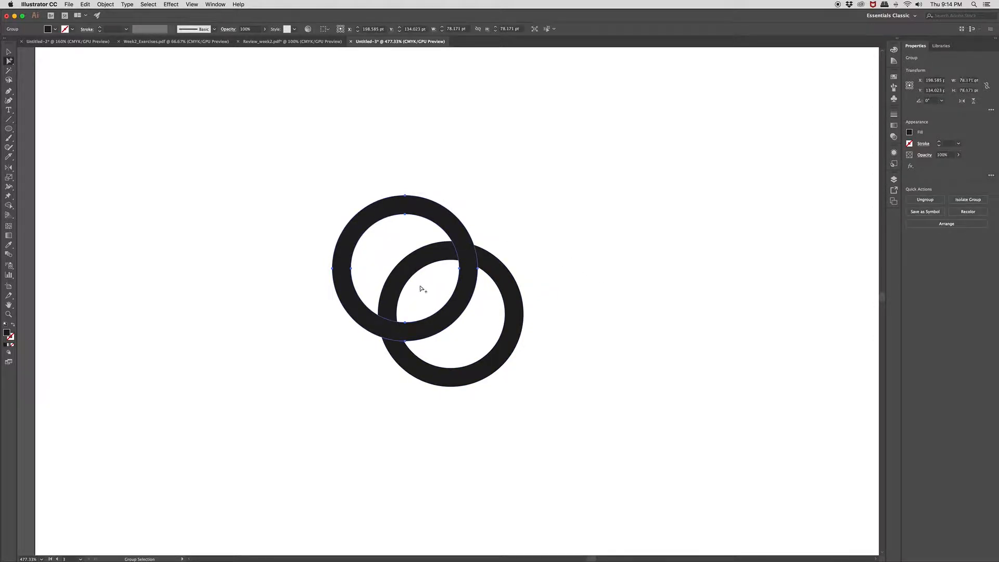
pyautogui.click(107, 5)
pyautogui.moveTo(113, 172)
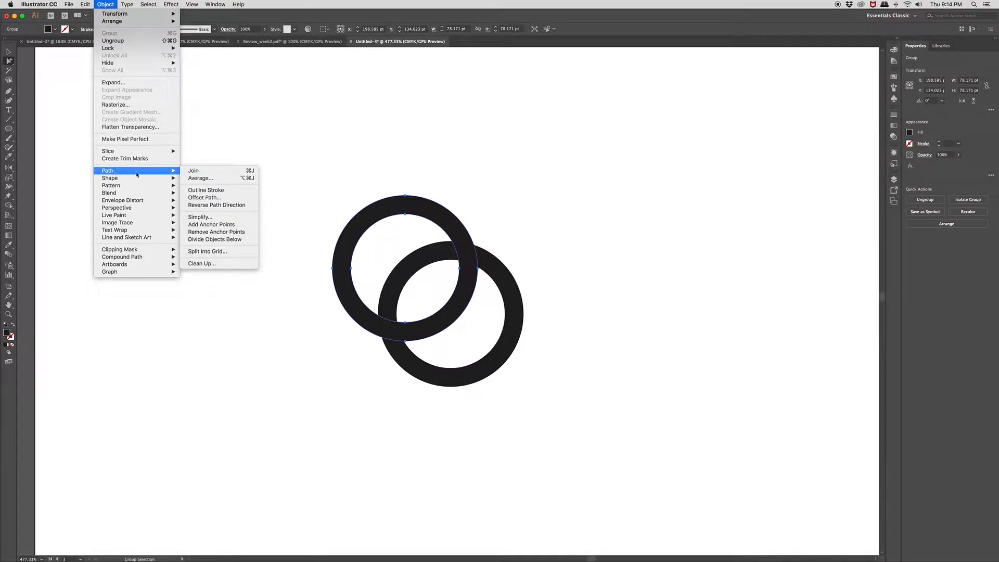
pyautogui.click(204, 197)
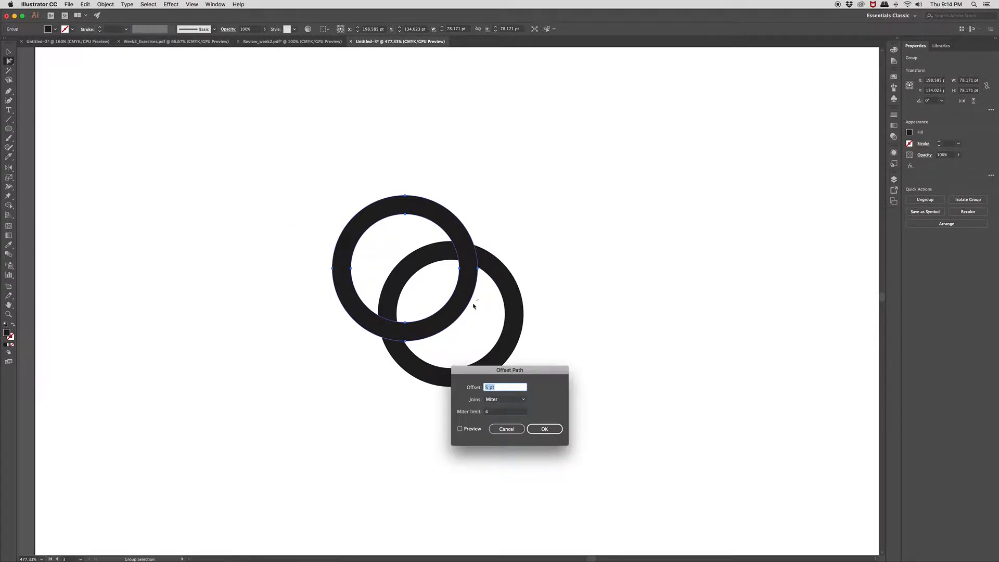
pyautogui.moveTo(525, 374); pyautogui.dragTo(580, 342)
pyautogui.click(514, 397)
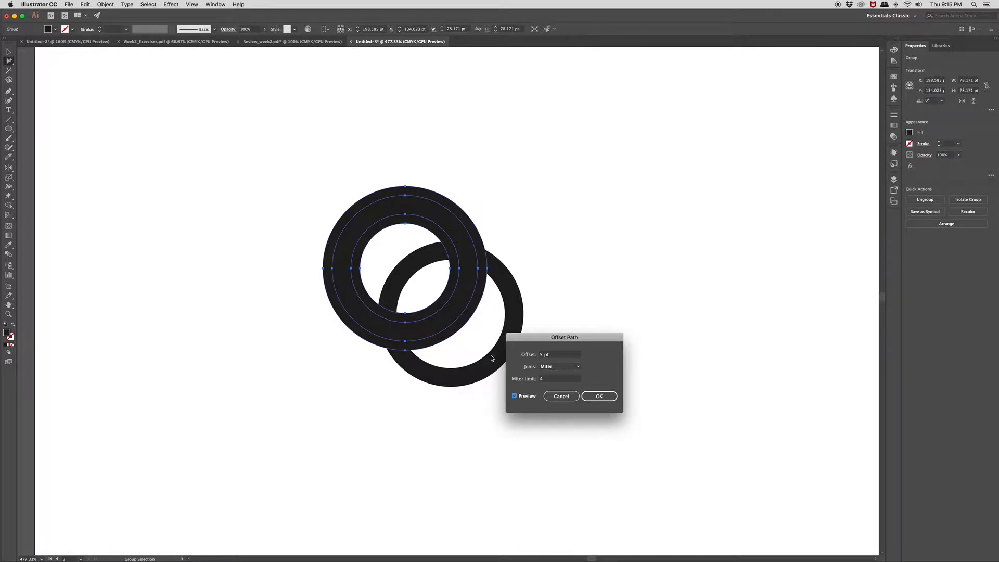
pyautogui.click(598, 397)
pyautogui.click(602, 397)
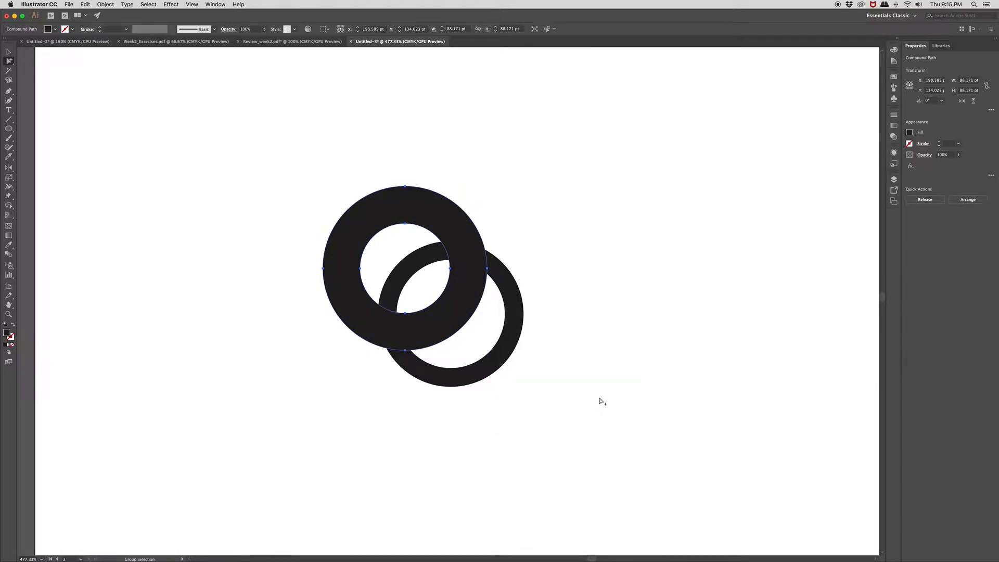
# Fill the offset ring with orange, using C 0%, M 75%, Y 100%, K 0%.
pyautogui.doubleClick(6, 334)
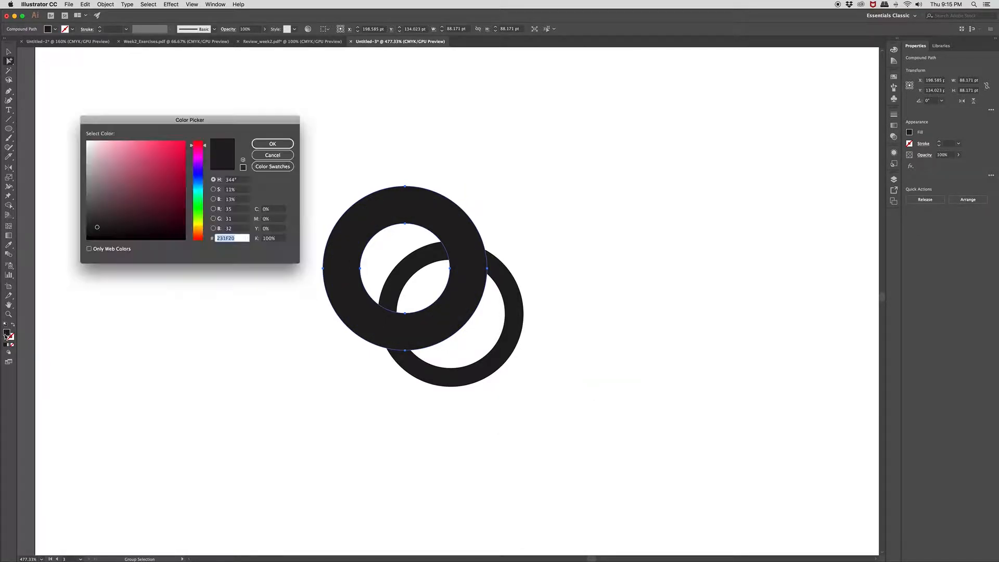
pyautogui.write('FC1557')
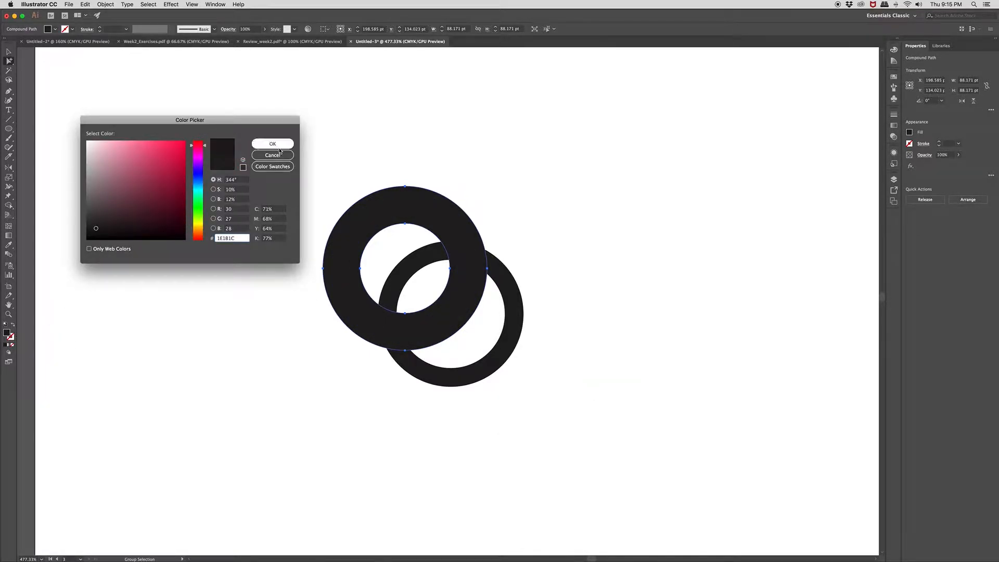
pyautogui.moveTo(180, 141); pyautogui.dragTo(182, 139)
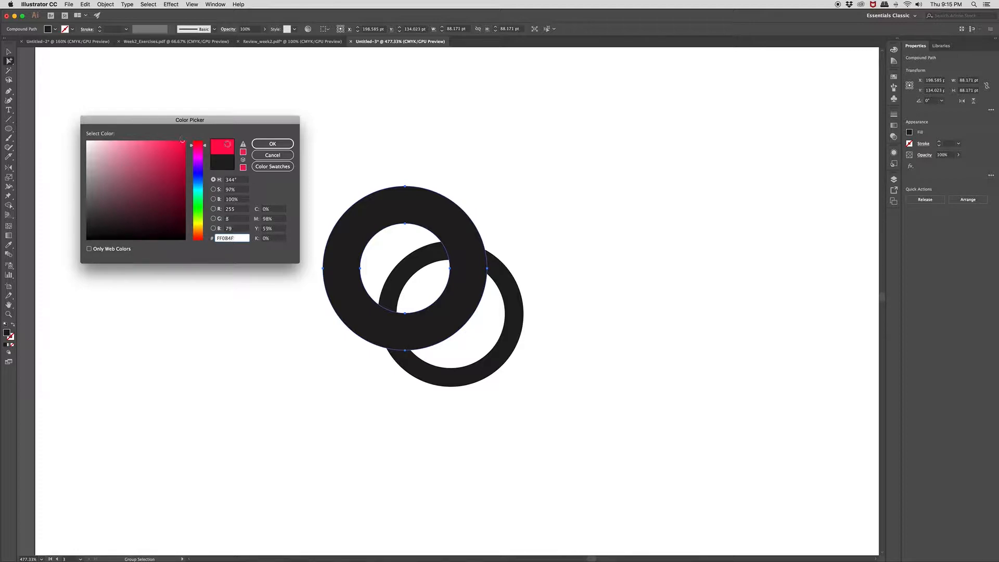
pyautogui.click(277, 219)
pyautogui.write('100')
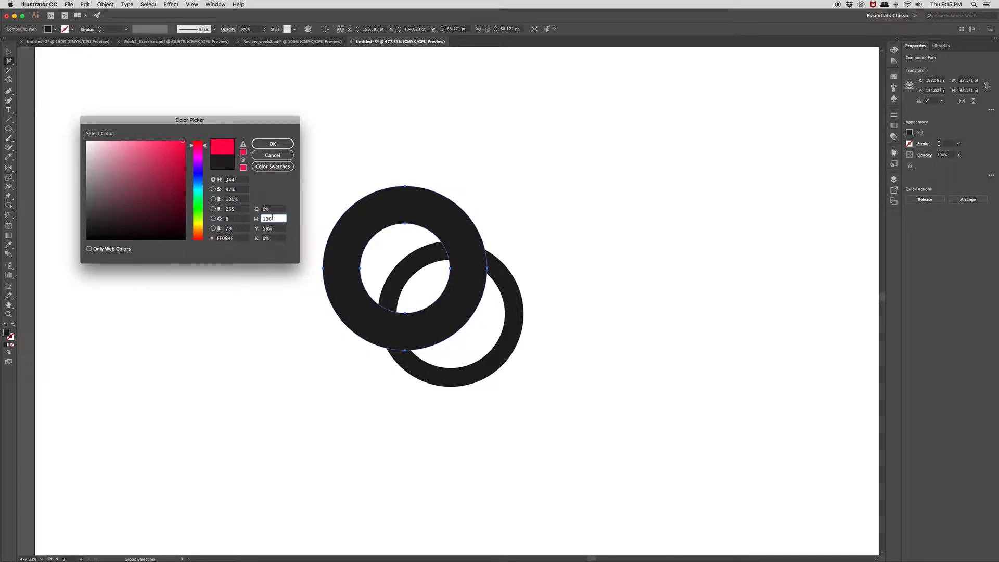
pyautogui.press('Tab')
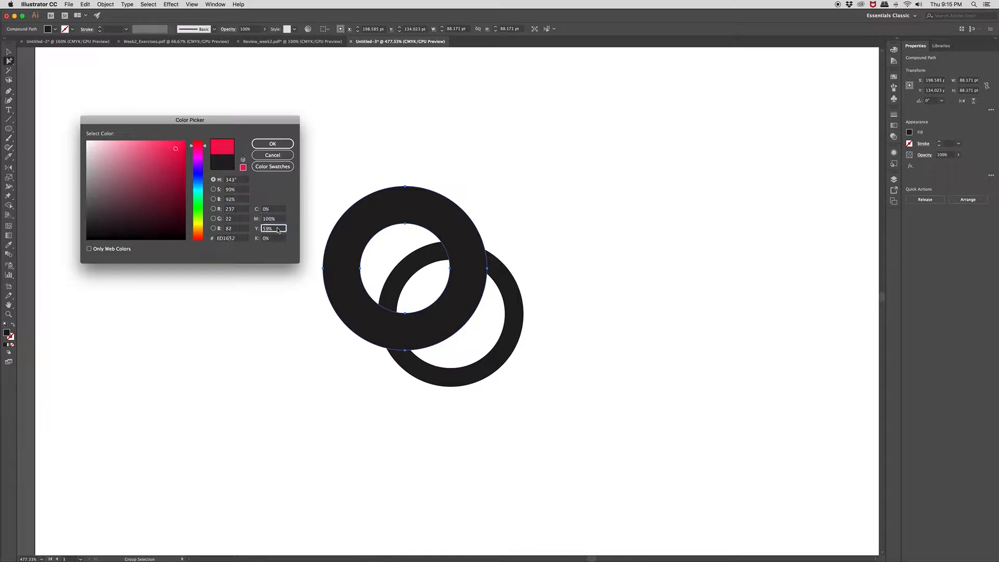
pyautogui.write('100')
pyautogui.click(274, 219)
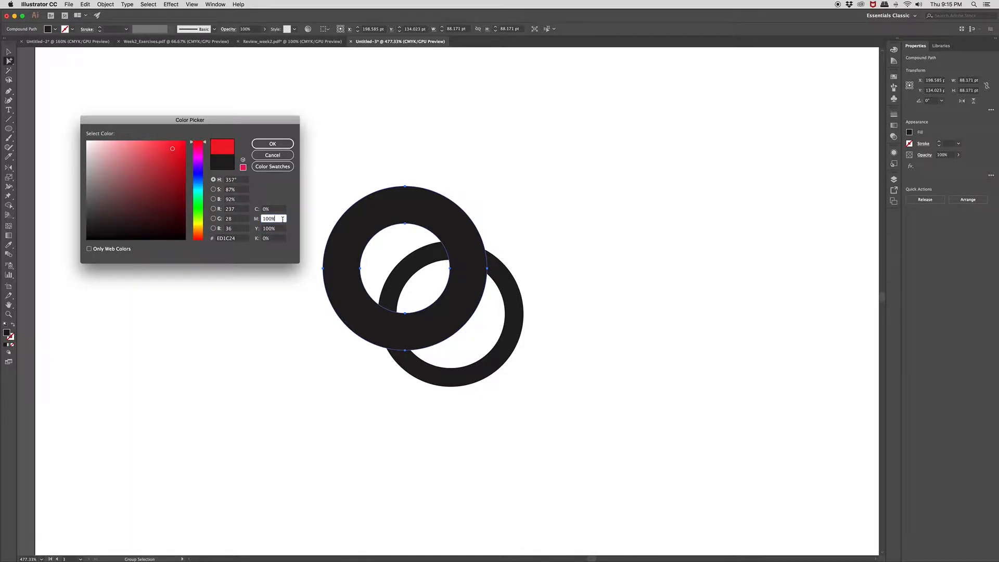
pyautogui.write('75')
pyautogui.click(279, 230)
pyautogui.click(272, 143)
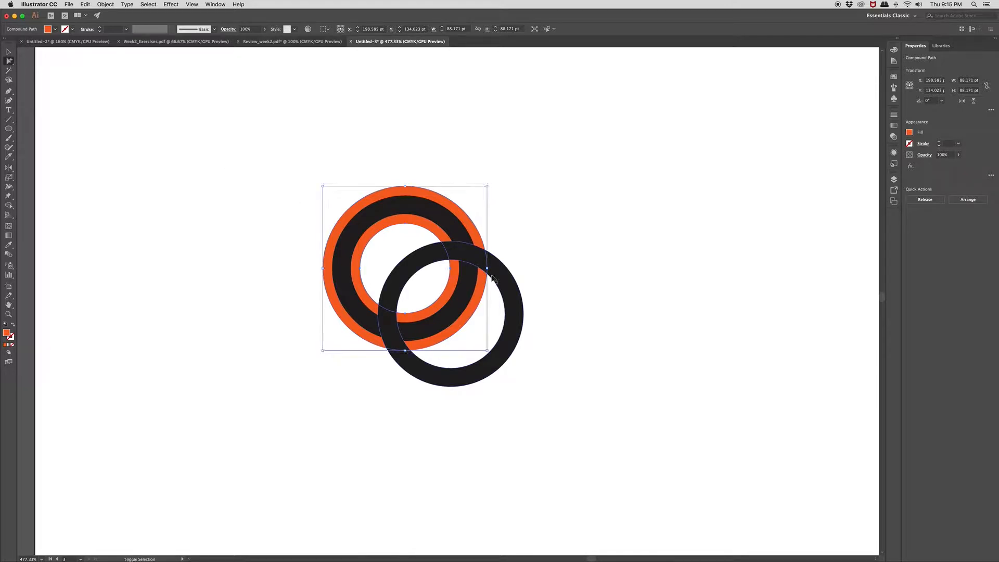
pyautogui.press('super+z')
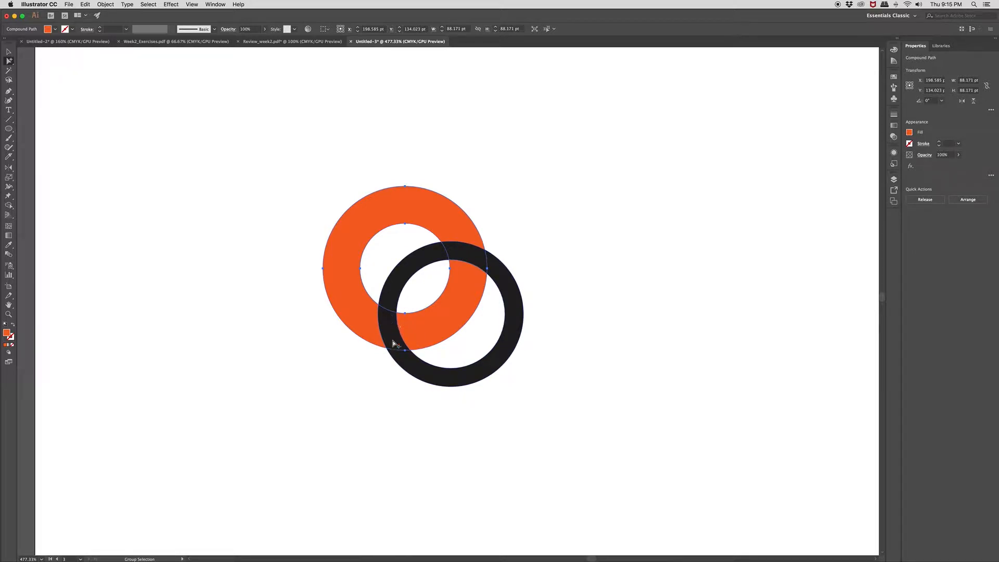
pyautogui.click(423, 327)
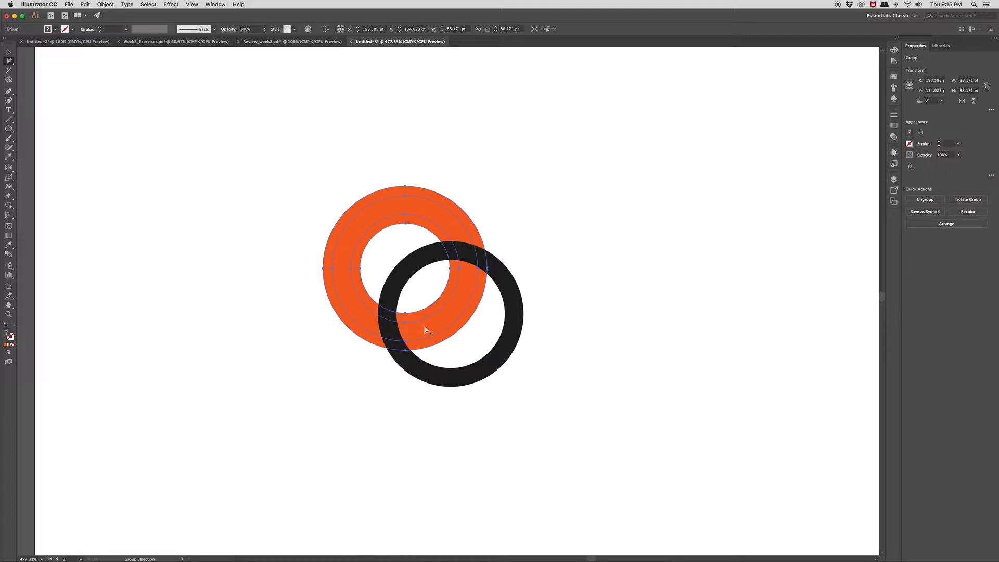
pyautogui.press('super')
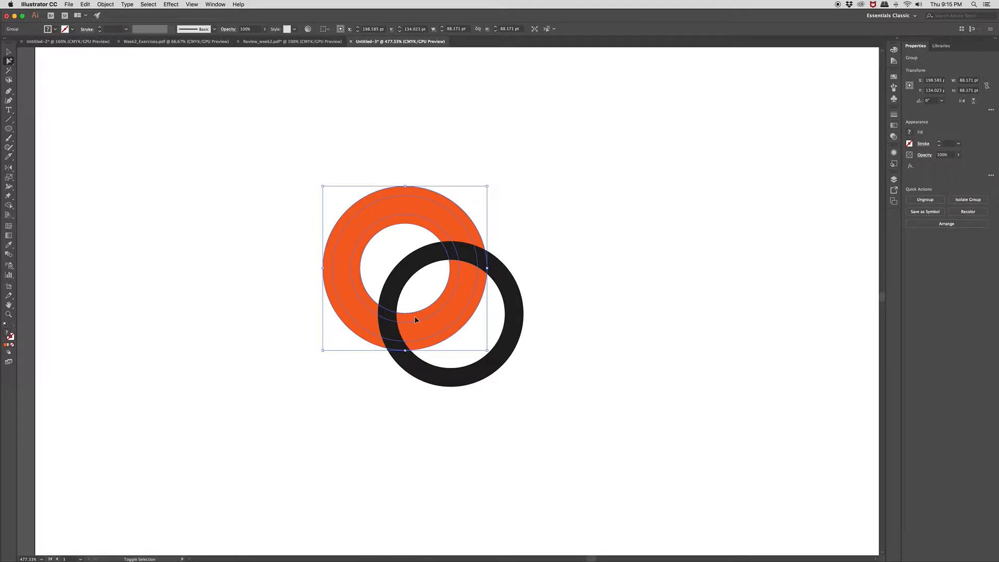
pyautogui.click(414, 316)
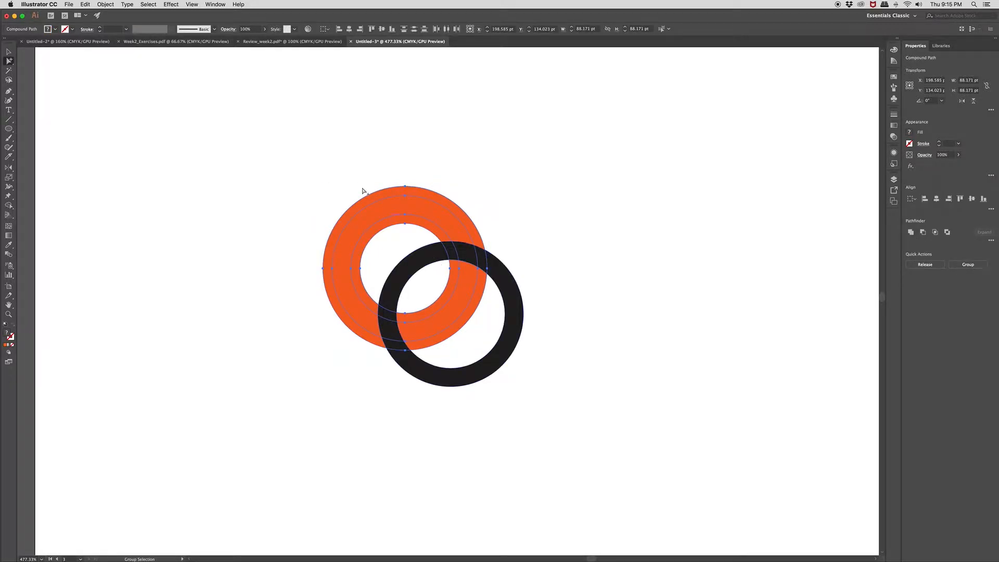
pyautogui.click(107, 4)
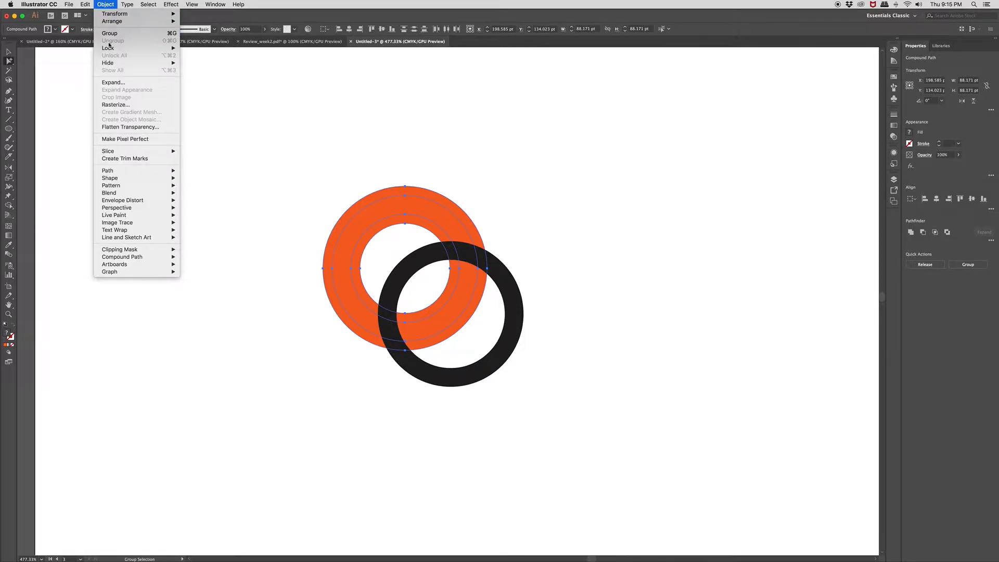
pyautogui.click(495, 225)
pyautogui.click(464, 214)
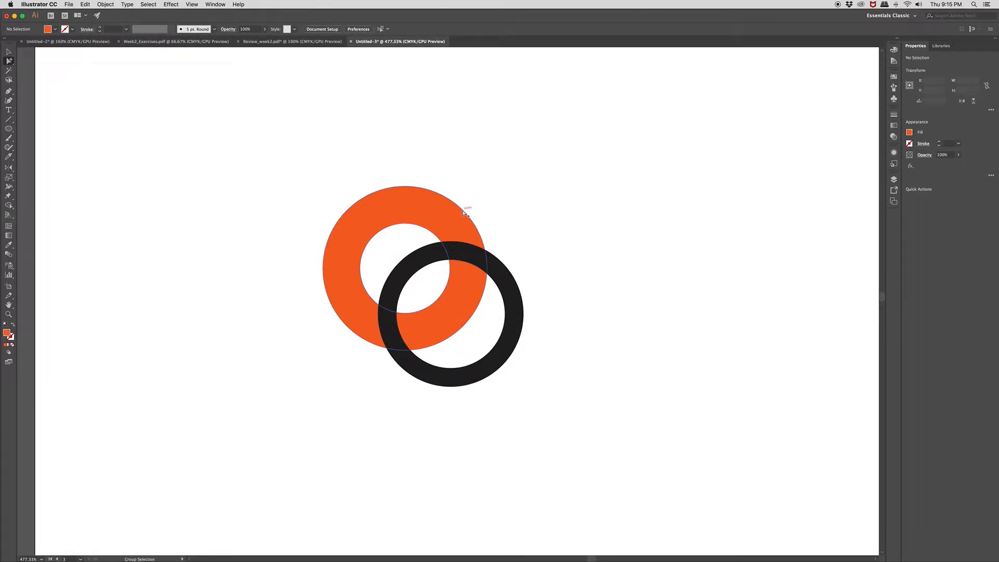
# Bring the orange offset ring to the front, above both black rings.
pyautogui.click(381, 218)
pyautogui.press('super+shift+bracketright')
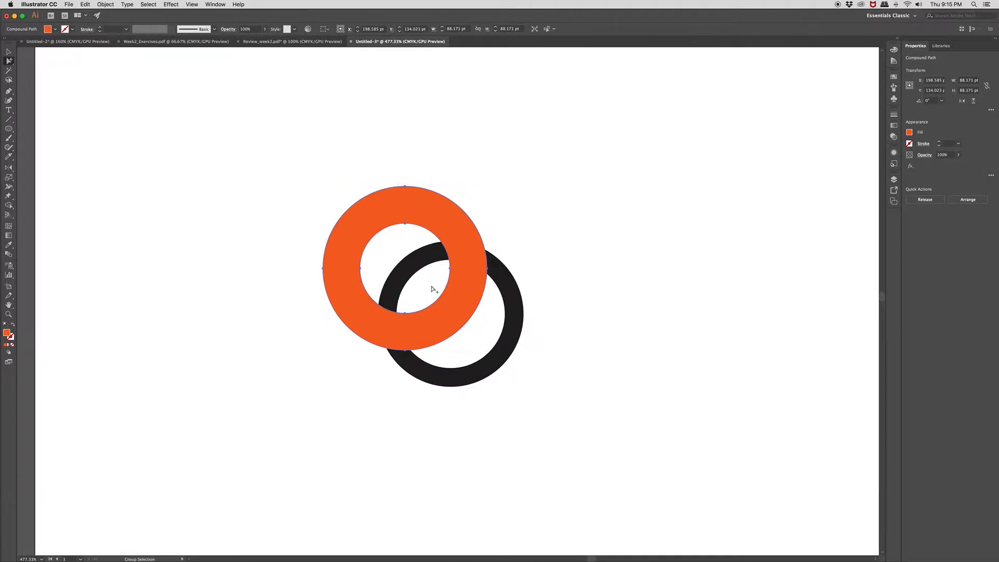
# Try to subtract the full orange ring from the lower-right black ring with Minus Front, and undo it.
pyautogui.keyDown('shift'); pyautogui.click(510, 300); pyautogui.keyUp('shift')
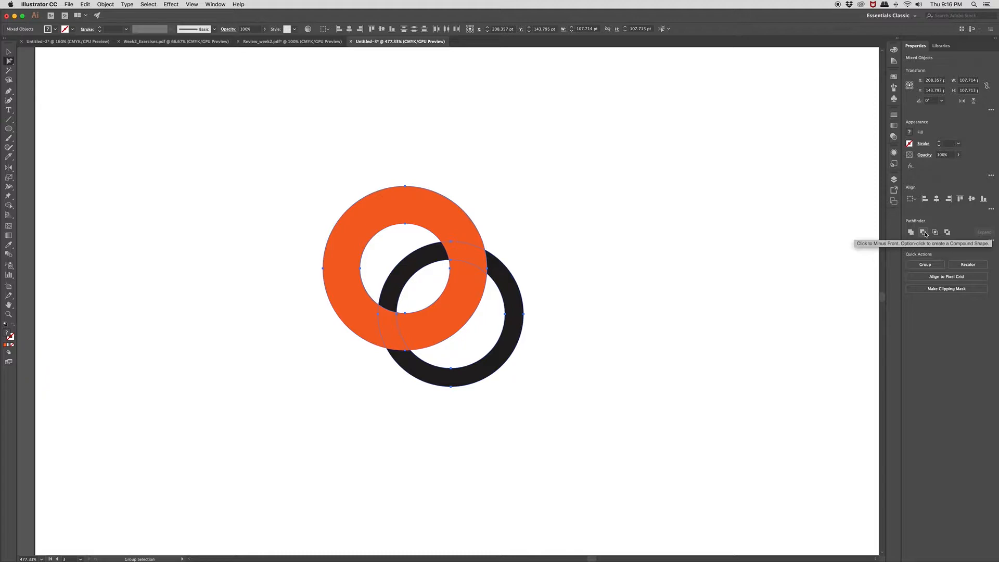
pyautogui.click(924, 232)
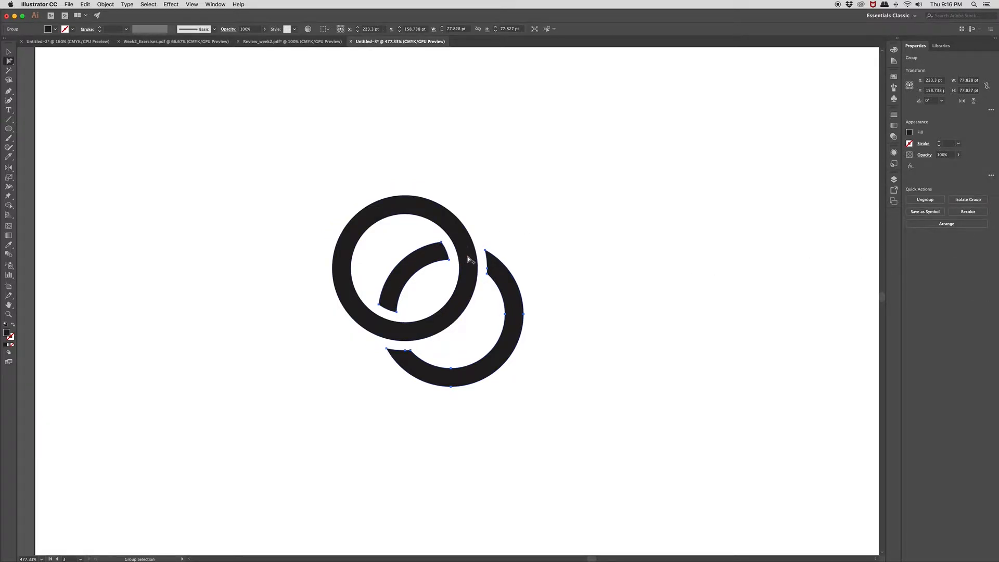
pyautogui.press('super+z')
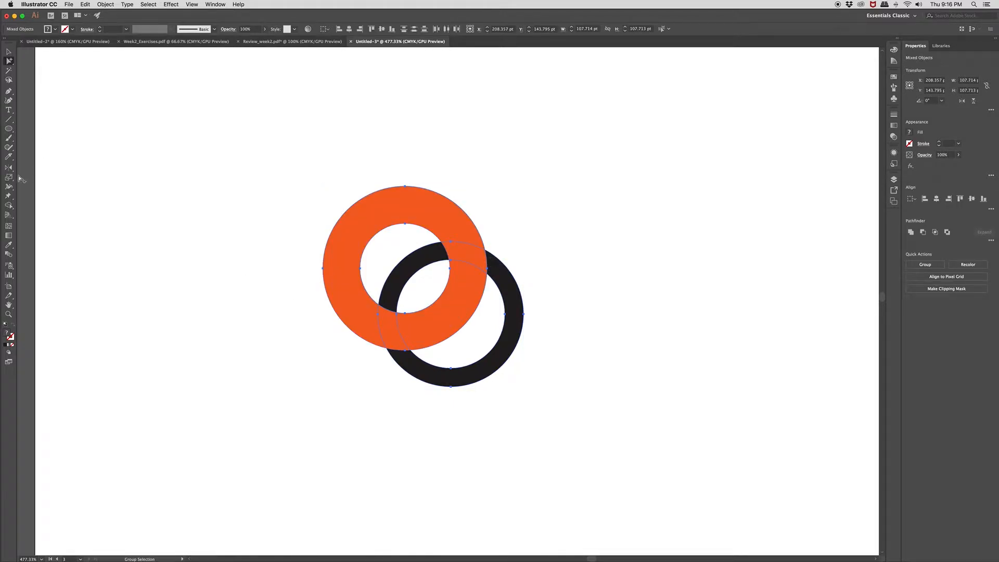
# Slice the orange ring with the Knife and delete its upper part, keeping the segment over the lower-left ring crossing.
pyautogui.click(9, 157)
pyautogui.moveTo(419, 299); pyautogui.dragTo(449, 356)
pyautogui.click(9, 61)
pyautogui.click(451, 199)
pyautogui.moveTo(432, 206); pyautogui.dragTo(462, 196)
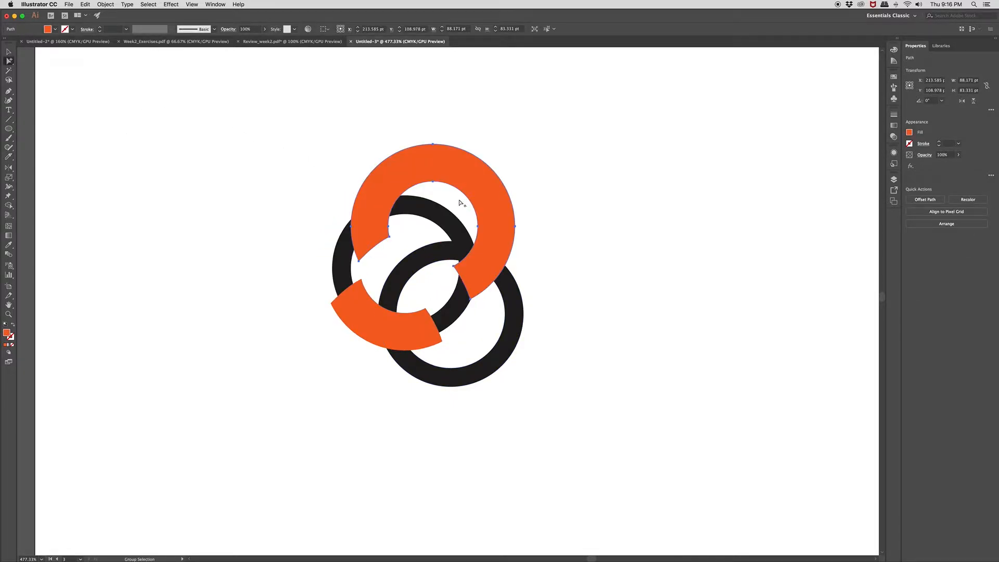
pyautogui.press('Delete')
# Subtract the orange segment from the lower-right black ring with Minus Front to cut the gap at the lower-left crossing.
pyautogui.click(414, 371)
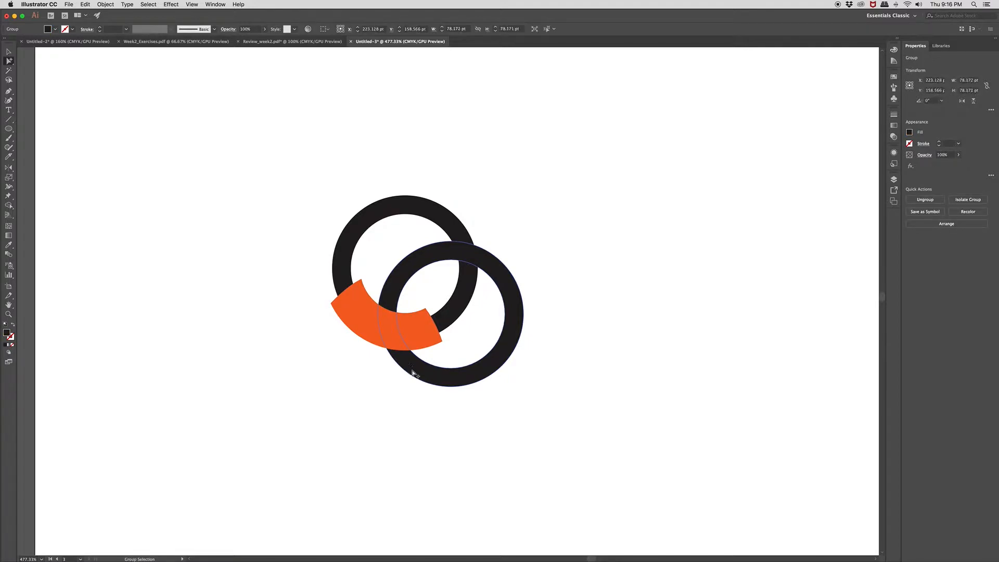
pyautogui.keyDown('shift'); pyautogui.click(363, 338); pyautogui.keyUp('shift')
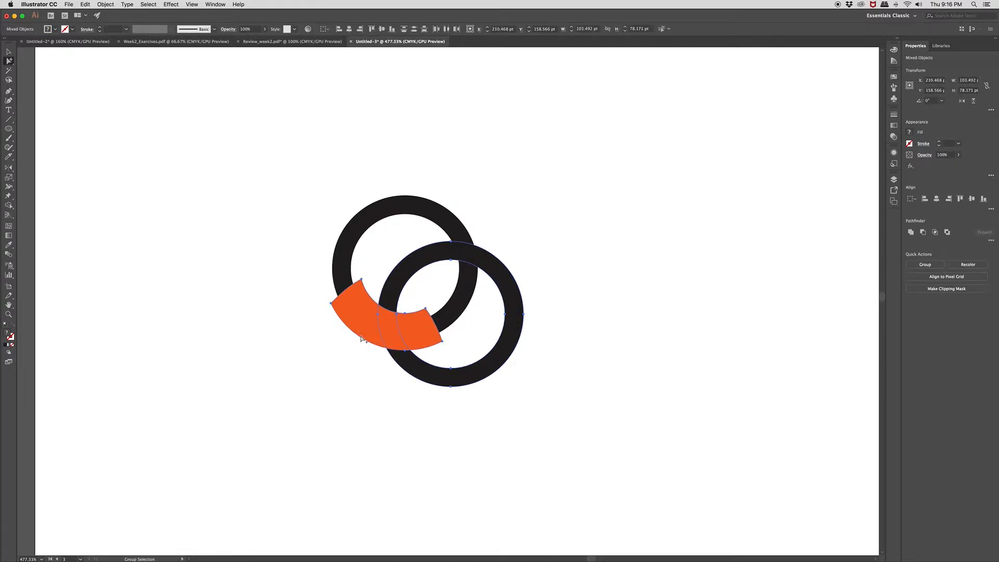
pyautogui.click(925, 231)
pyautogui.click(560, 257)
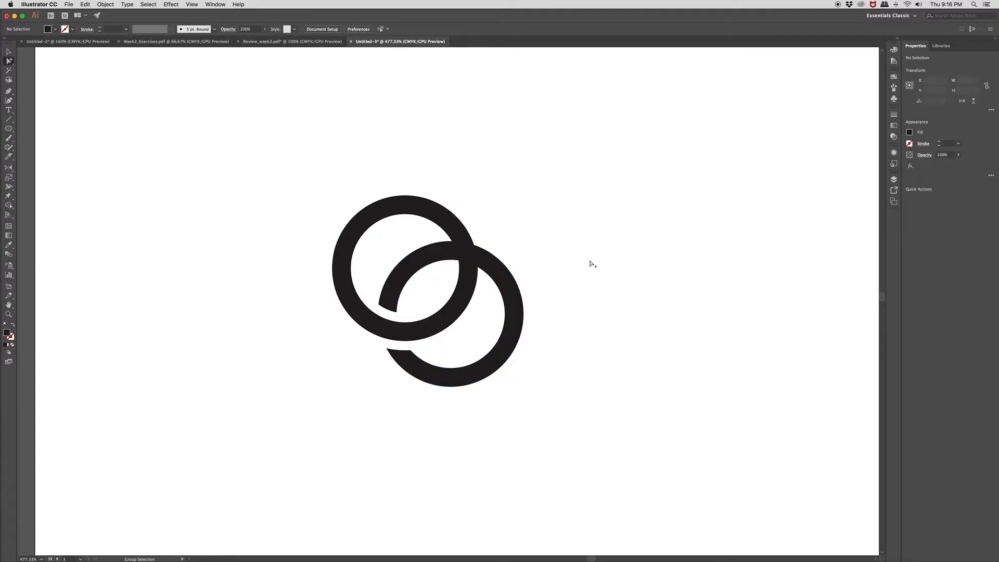
# Offset the path of the lower-right ring by 5 pt with miter joins and a miter limit of 4.
pyautogui.click(494, 264)
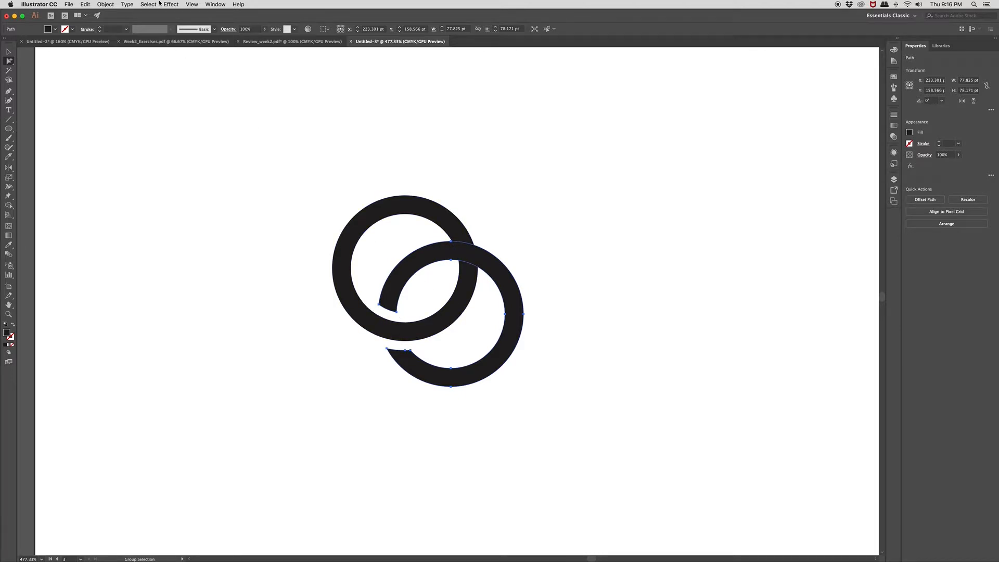
pyautogui.click(104, 4)
pyautogui.moveTo(131, 172)
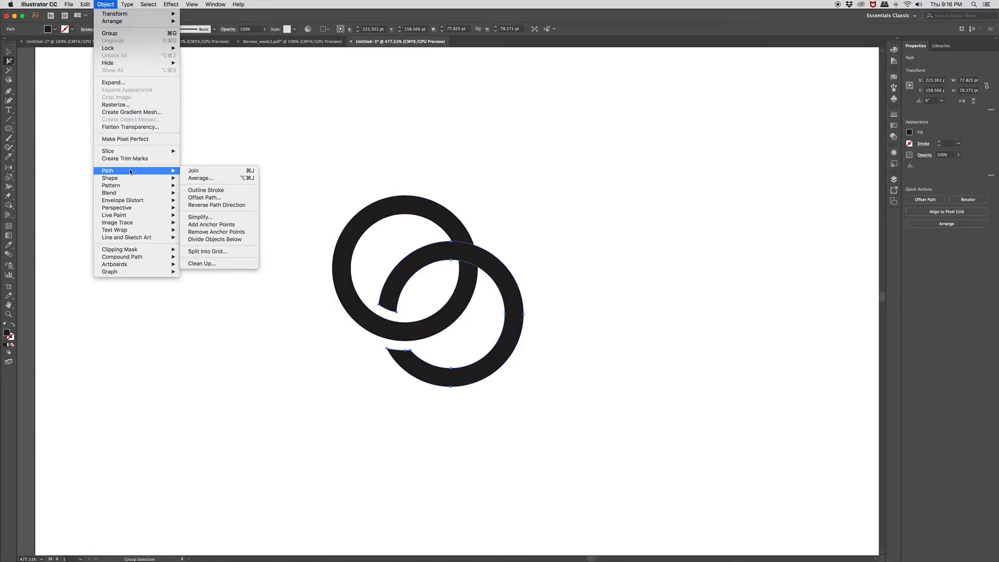
pyautogui.click(230, 198)
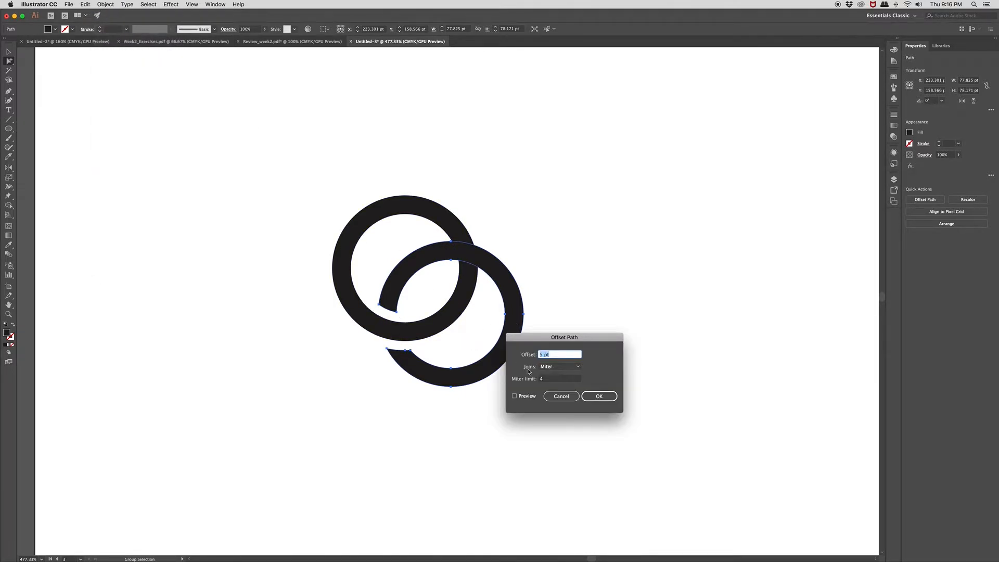
pyautogui.click(599, 397)
# Fill the new offset ring with crimson, using C 0%, M 98%, Y 56%, K 0%.
pyautogui.doubleClick(7, 332)
pyautogui.moveTo(156, 170); pyautogui.dragTo(96, 228)
pyautogui.click(175, 148)
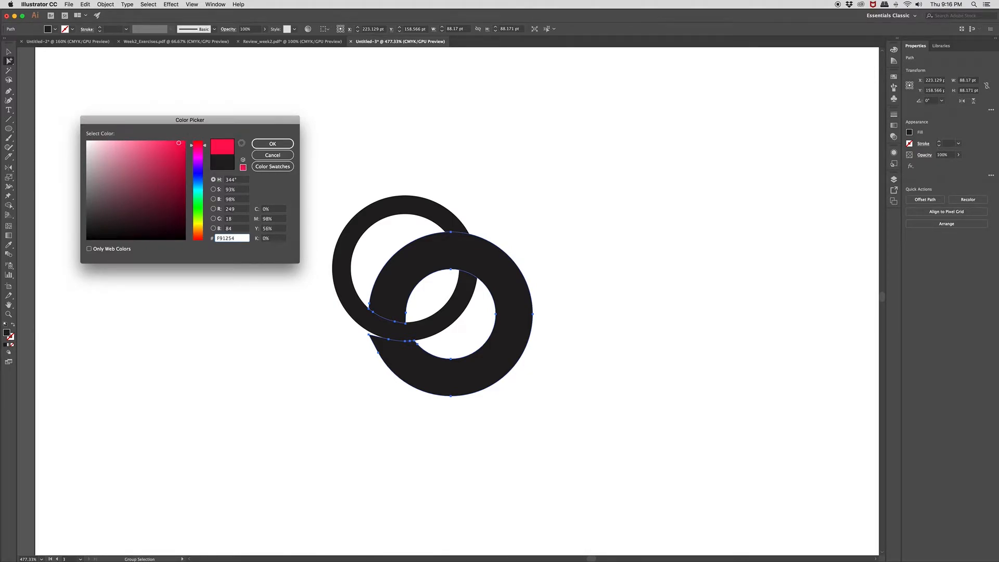
pyautogui.click(261, 146)
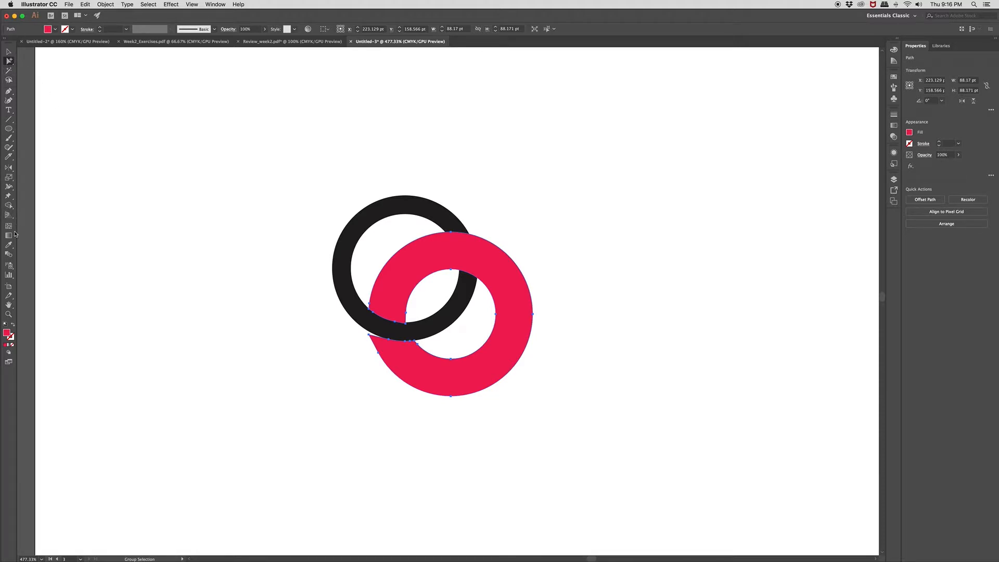
# Slice the crimson ring with the Knife and delete its lower and left pieces, keeping the segment over the upper-right crossing.
pyautogui.click(9, 158)
pyautogui.moveTo(420, 255); pyautogui.dragTo(424, 293)
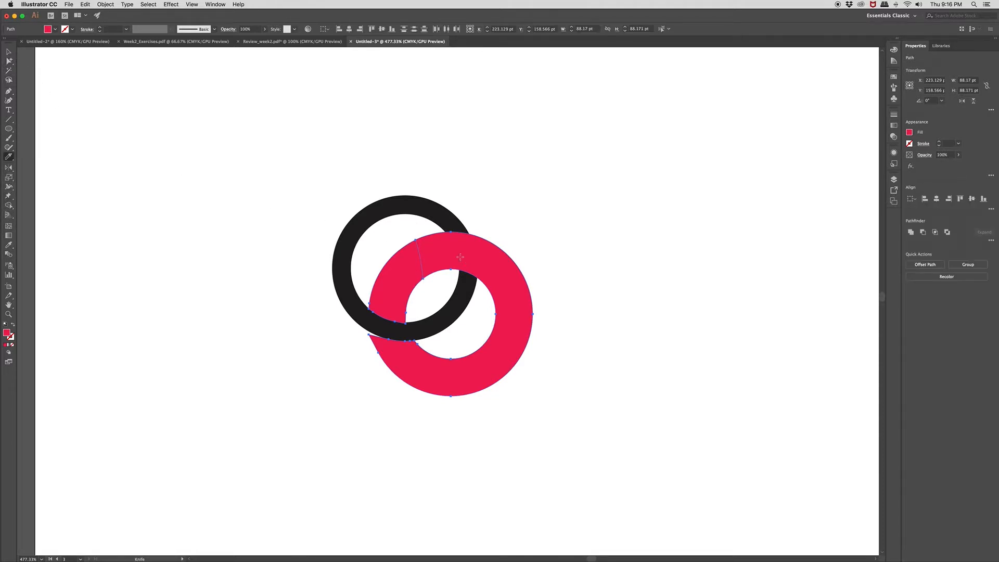
pyautogui.moveTo(510, 253); pyautogui.dragTo(479, 292)
pyautogui.click(9, 61)
pyautogui.moveTo(524, 305); pyautogui.dragTo(571, 380)
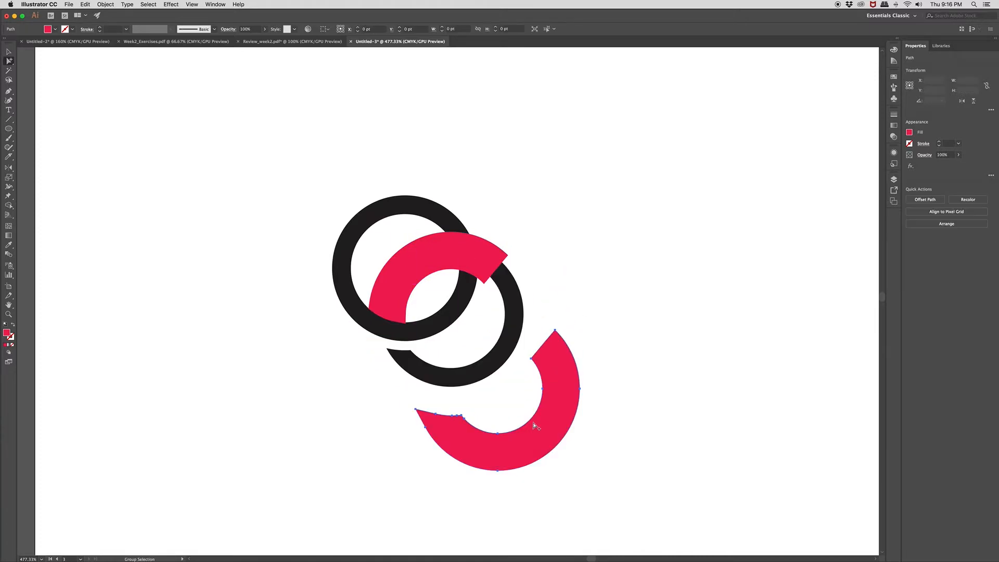
pyautogui.press('Delete')
pyautogui.click(416, 272)
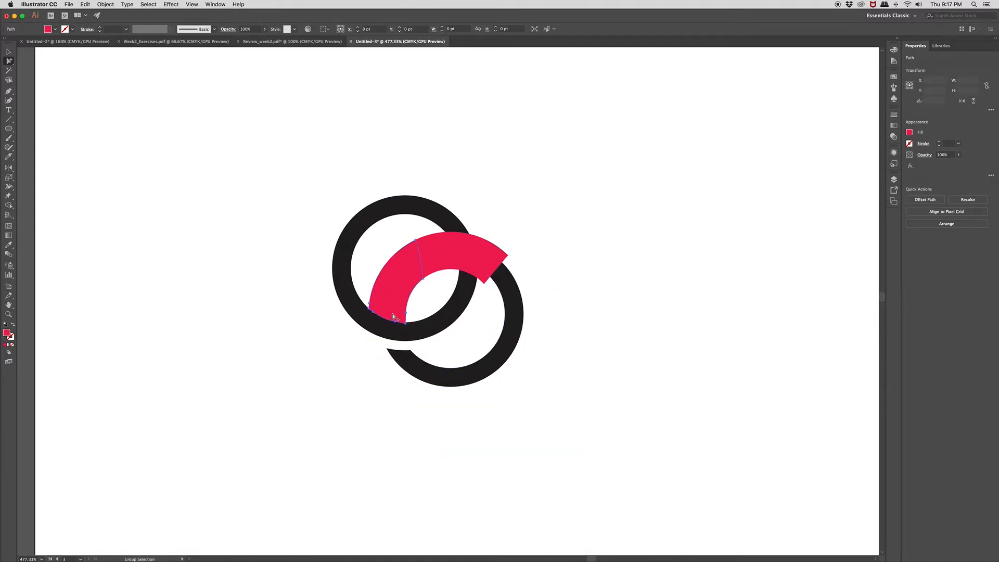
pyautogui.press('Delete')
# Subtract the crimson segment from the upper-left black ring with Minus Front to cut the gap at the upper-right crossing.
pyautogui.click(482, 264)
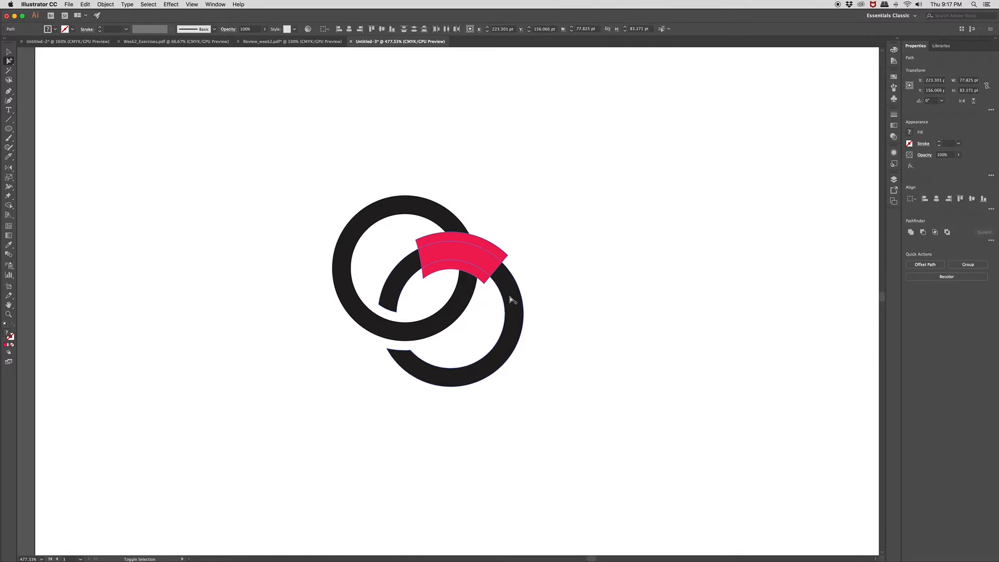
pyautogui.keyDown('alt'); pyautogui.click(453, 218); pyautogui.keyUp('alt')
pyautogui.keyDown('shift'); pyautogui.click(491, 256); pyautogui.keyUp('shift')
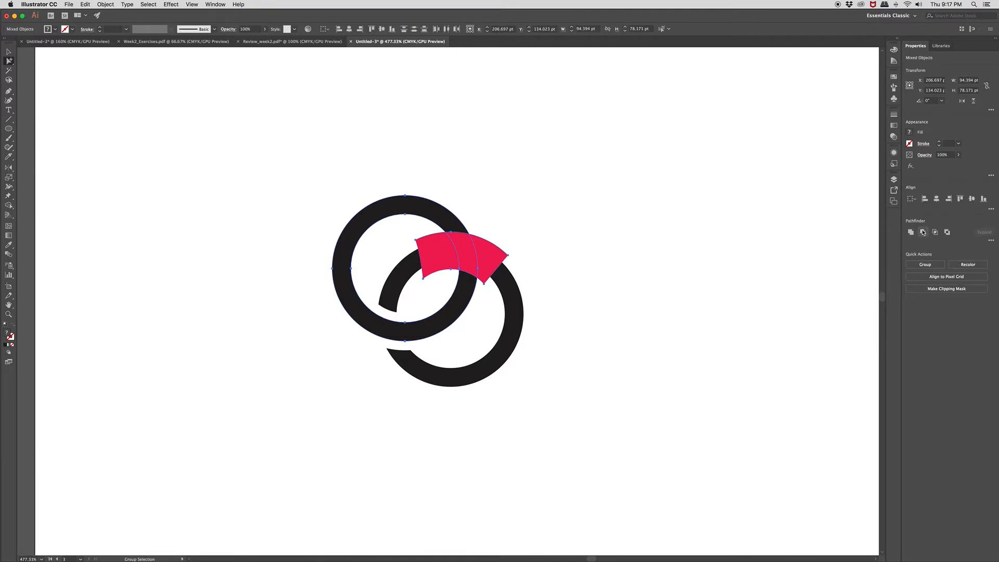
pyautogui.click(923, 232)
pyautogui.click(543, 257)
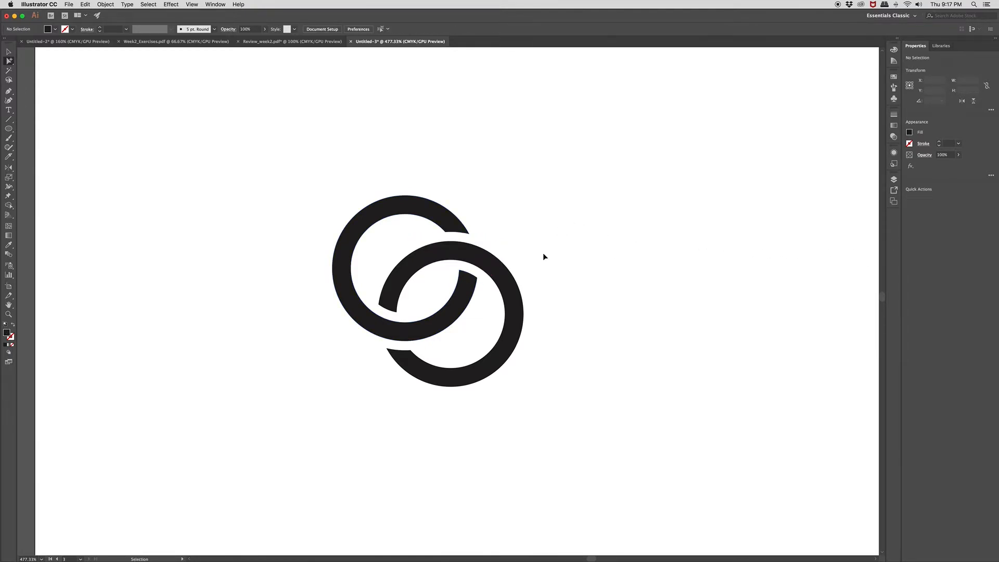
# Place a red-filled circle about 170 pt in diameter behind the interlocked rings.
pyautogui.press('alt')
pyautogui.click(7, 131)
pyautogui.moveTo(258, 150); pyautogui.dragTo(587, 442)
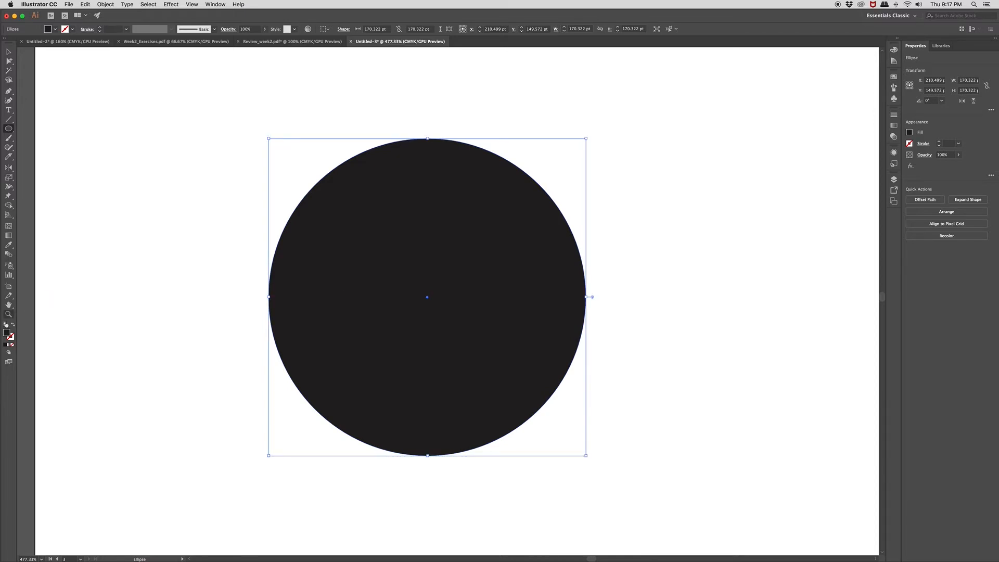
pyautogui.doubleClick(11, 336)
pyautogui.moveTo(151, 172); pyautogui.dragTo(200, 139)
pyautogui.click(265, 145)
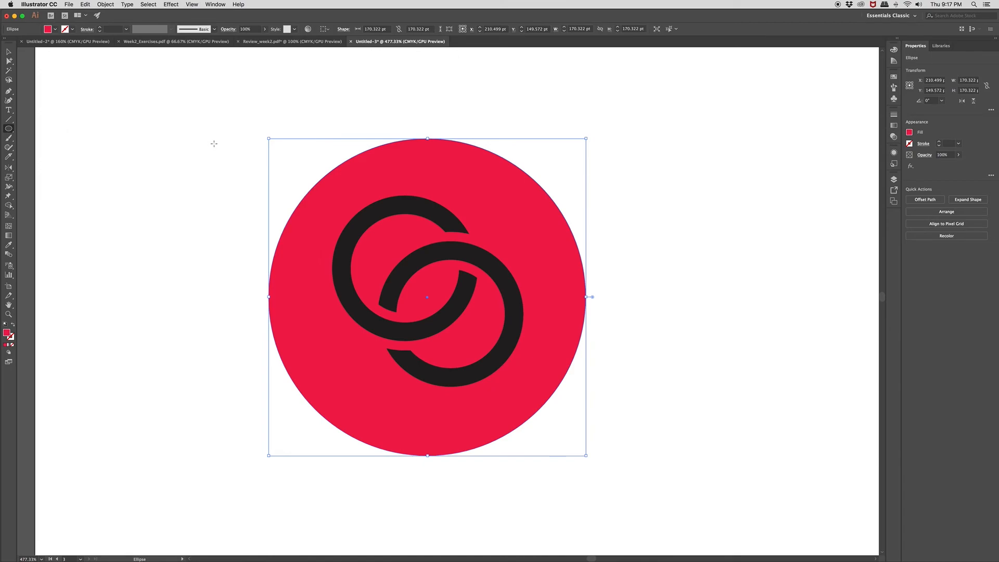
# Delete the red background circle.
pyautogui.click(9, 61)
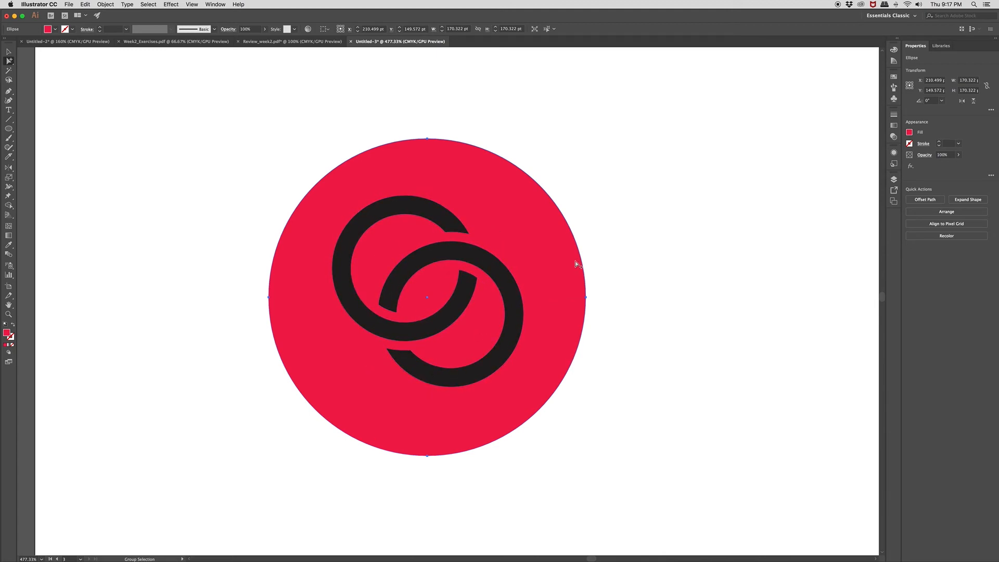
pyautogui.press('Delete')
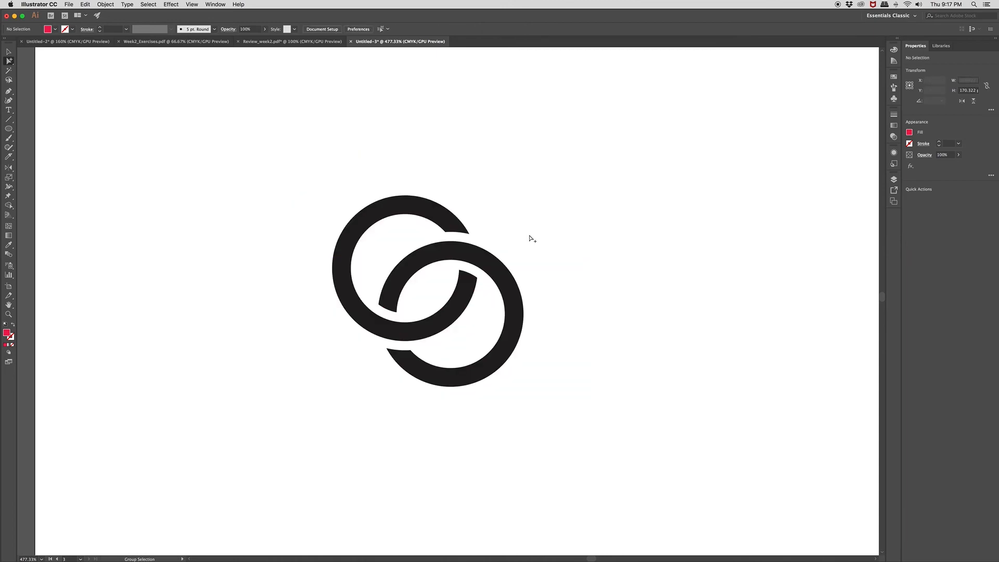